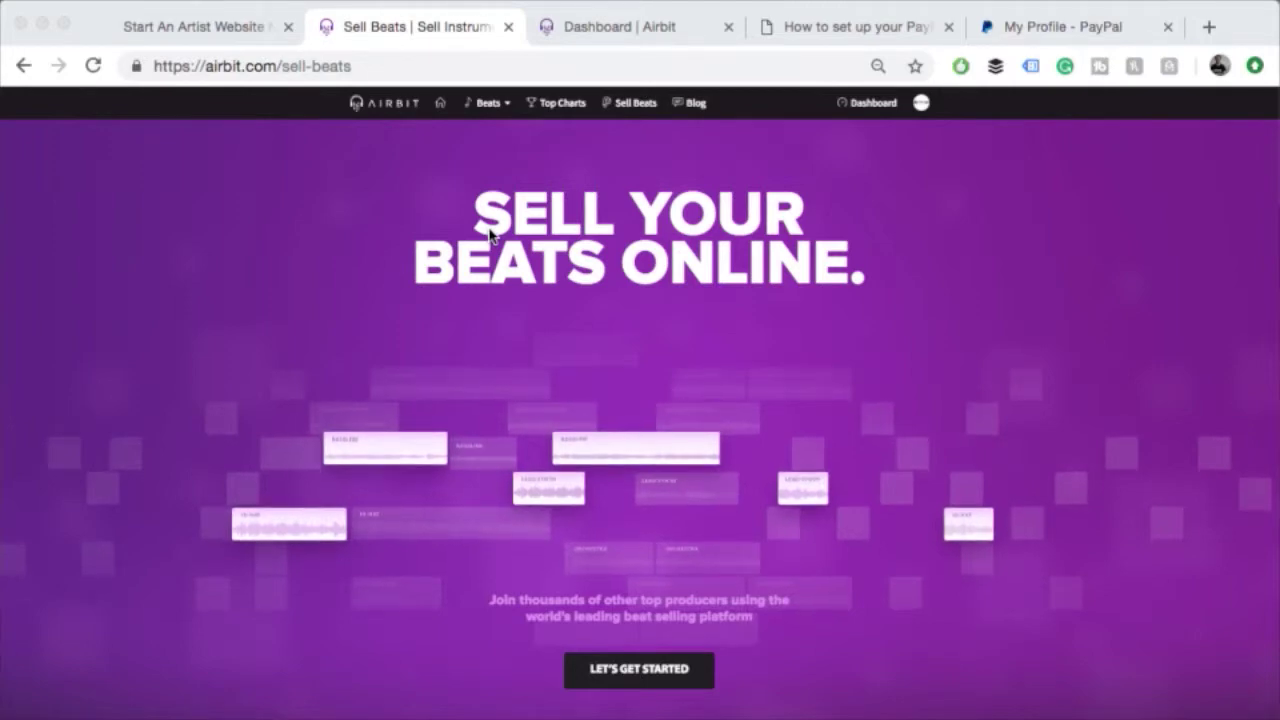
Look over the Sell Beats page from the headline to the feature overview and back to the start
{"action": "scroll", "coordinate": [530, 330], "scroll_direction": "down", "scroll_amount": 3}
{"action": "scroll", "coordinate": [526, 340], "scroll_direction": "up", "scroll_amount": 3}
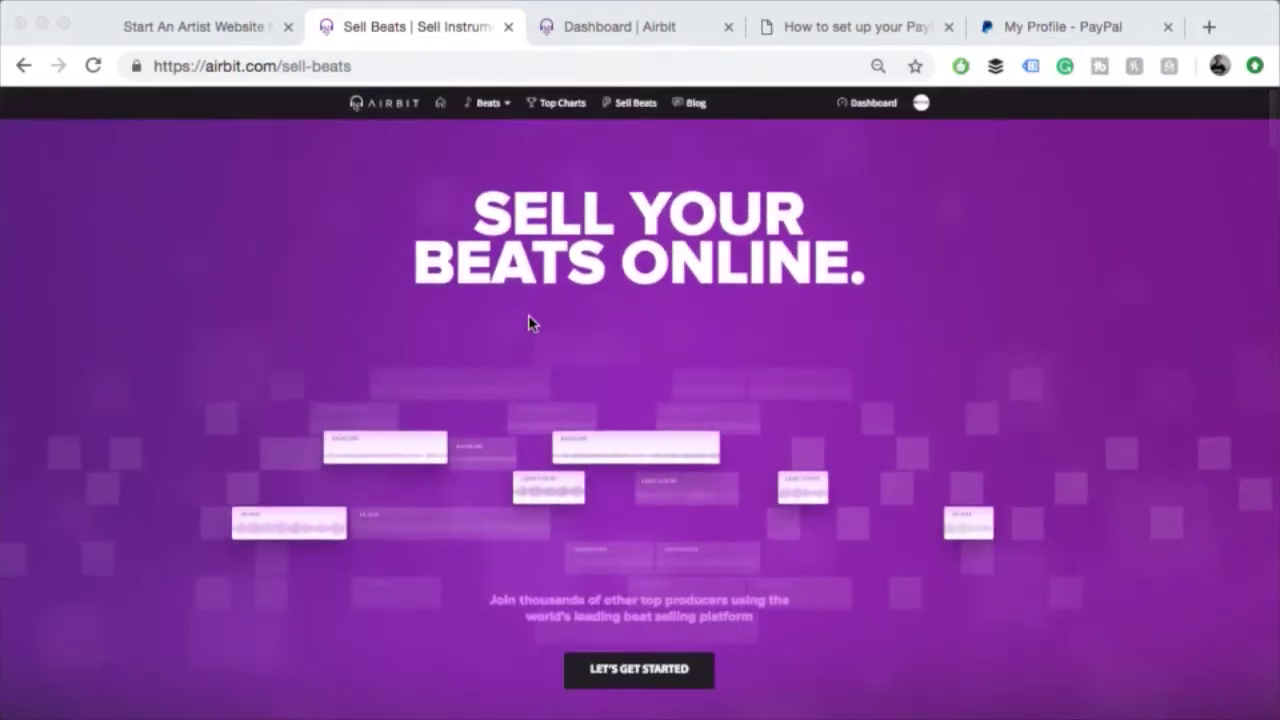
{"action": "scroll", "coordinate": [543, 402], "scroll_direction": "down", "scroll_amount": 10}
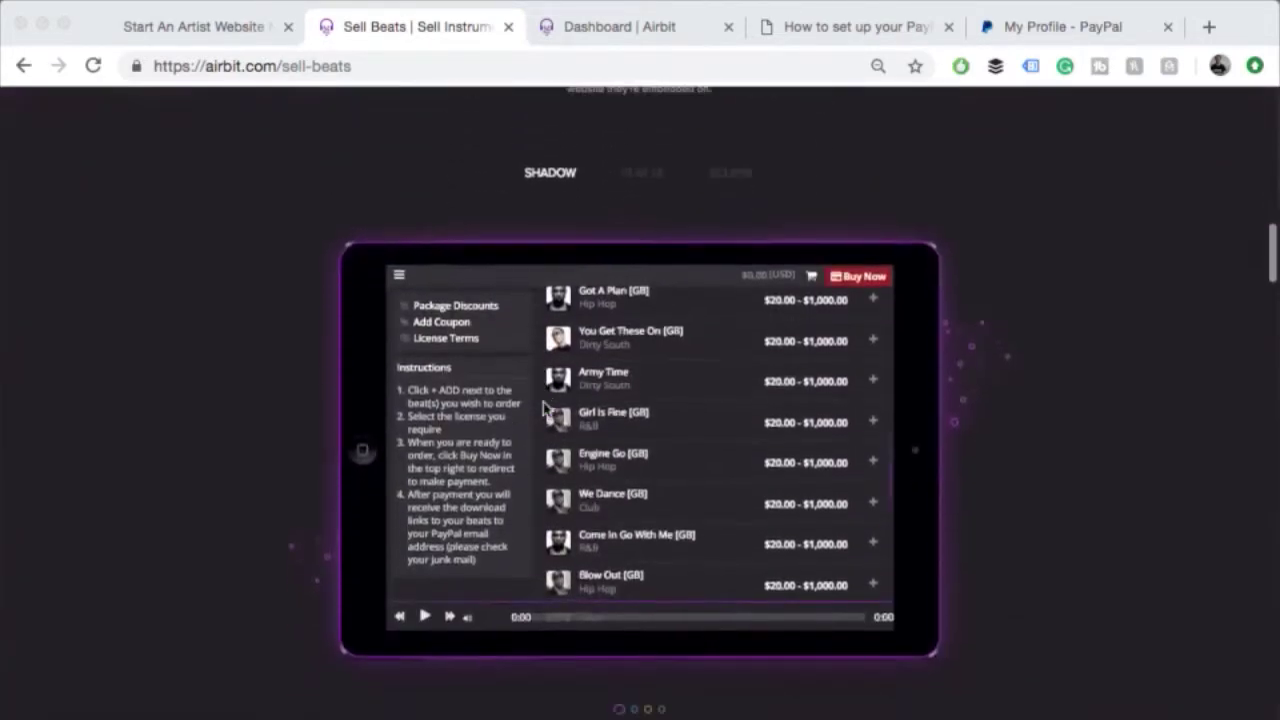
{"action": "scroll", "coordinate": [543, 402], "scroll_direction": "down", "scroll_amount": 15}
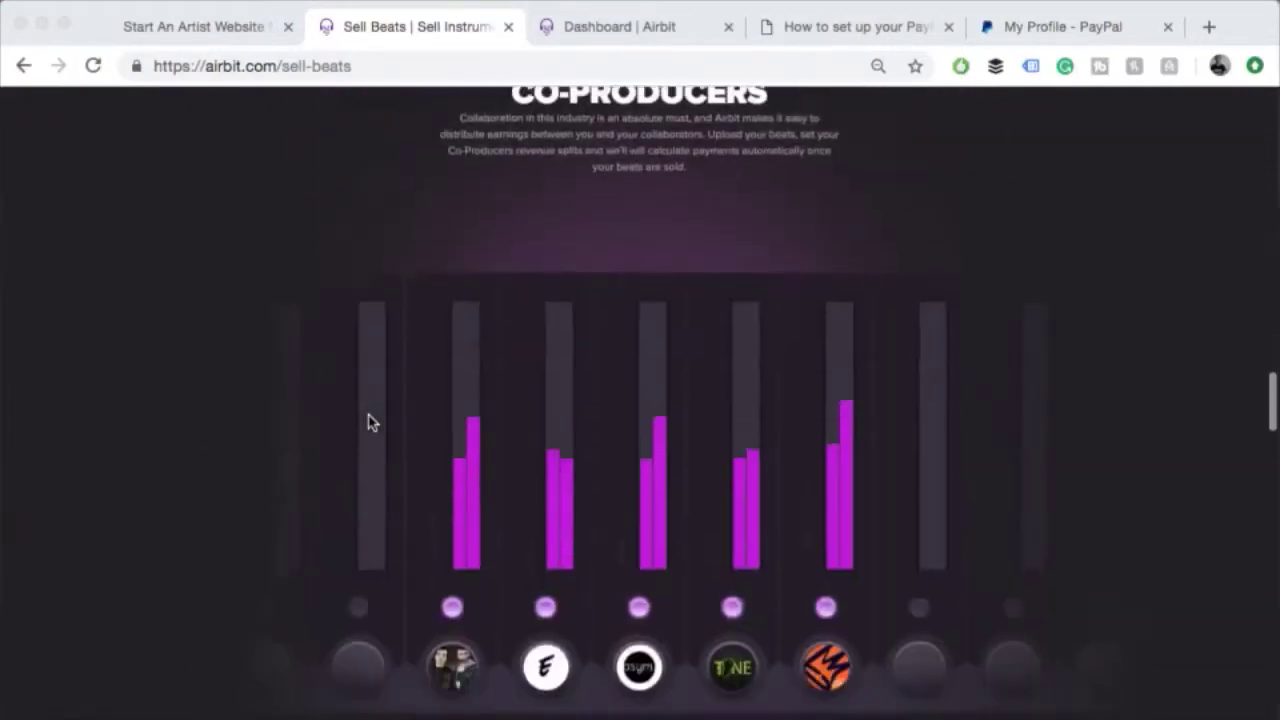
{"action": "scroll", "coordinate": [368, 422], "scroll_direction": "down", "scroll_amount": 8}
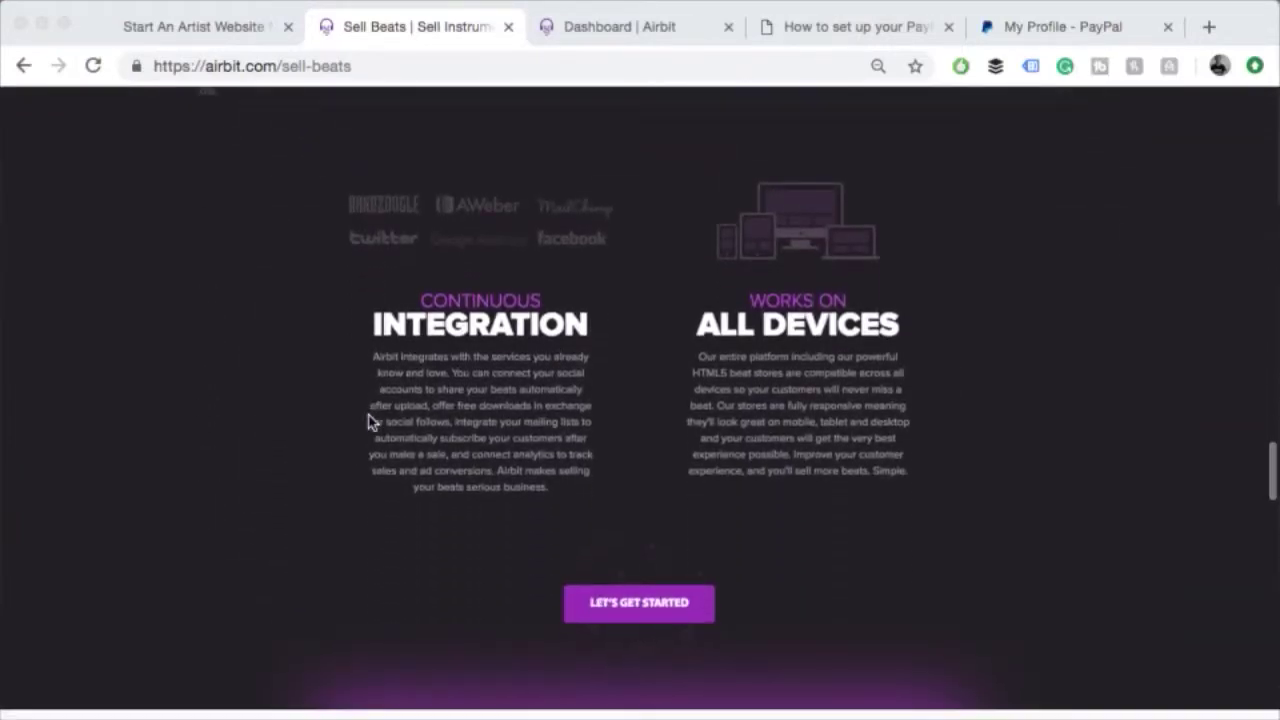
{"action": "scroll", "coordinate": [368, 422], "scroll_direction": "down", "scroll_amount": 10}
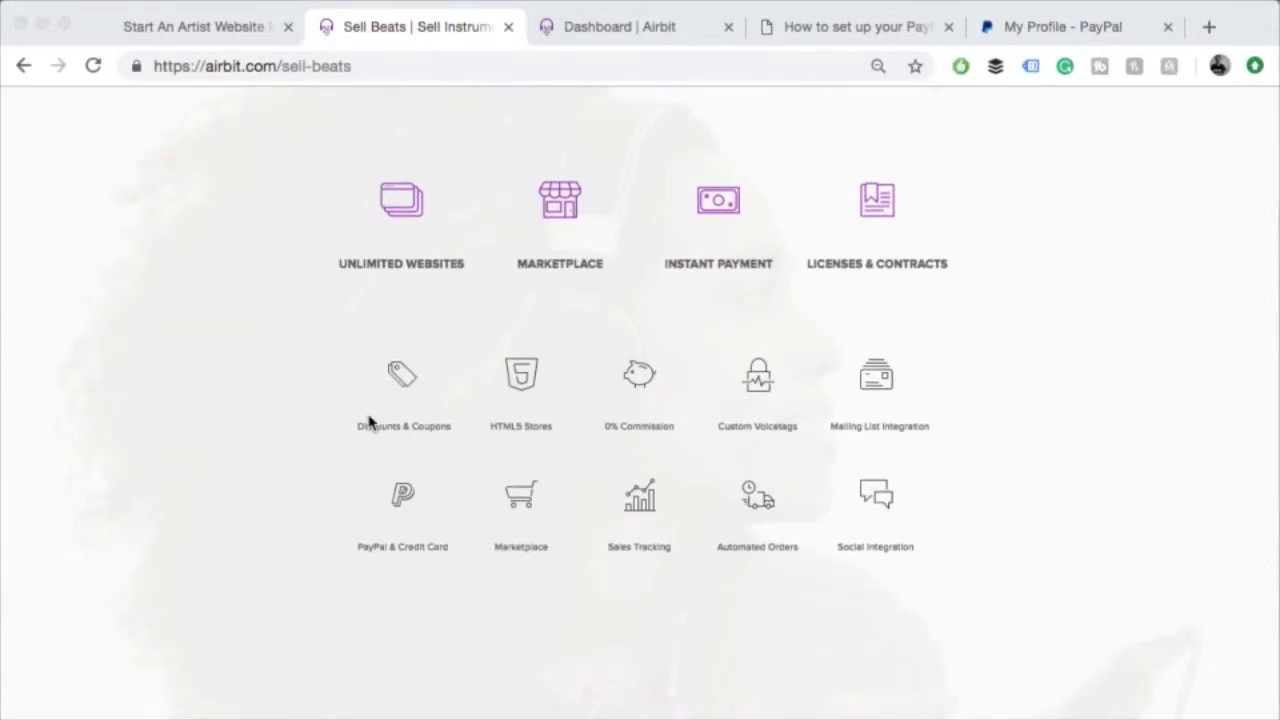
{"action": "scroll", "coordinate": [368, 422], "scroll_direction": "up", "scroll_amount": 20}
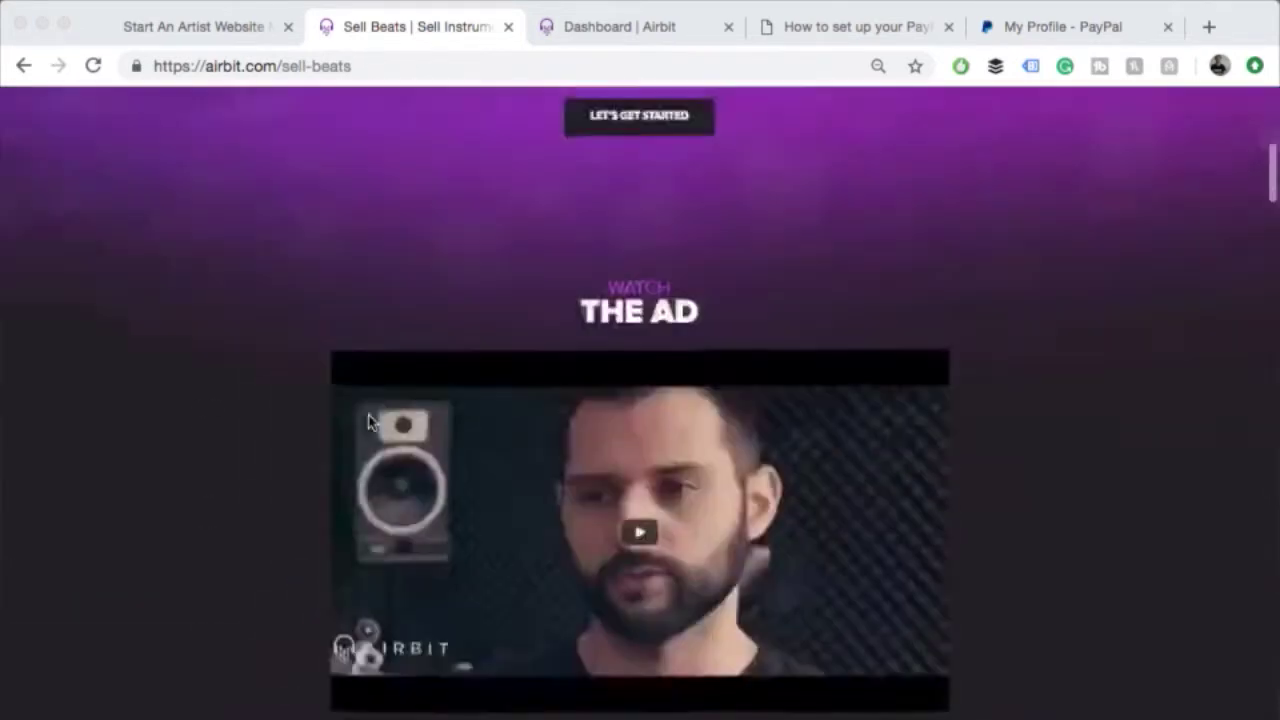
{"action": "scroll", "coordinate": [368, 422], "scroll_direction": "up", "scroll_amount": 10}
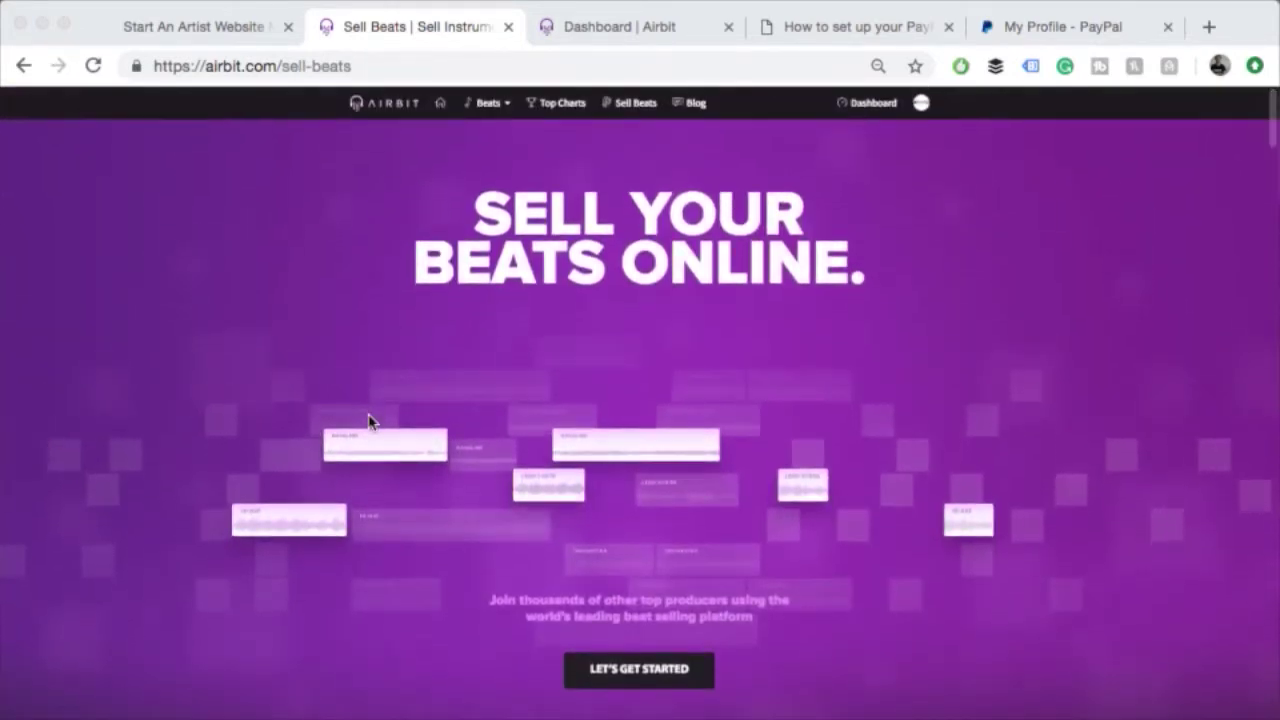
Examine the Beat Stores, Co-Producers, Continuous Integration and All Devices sections and the list of seller features
{"action": "scroll", "coordinate": [368, 422], "scroll_direction": "down", "scroll_amount": 15}
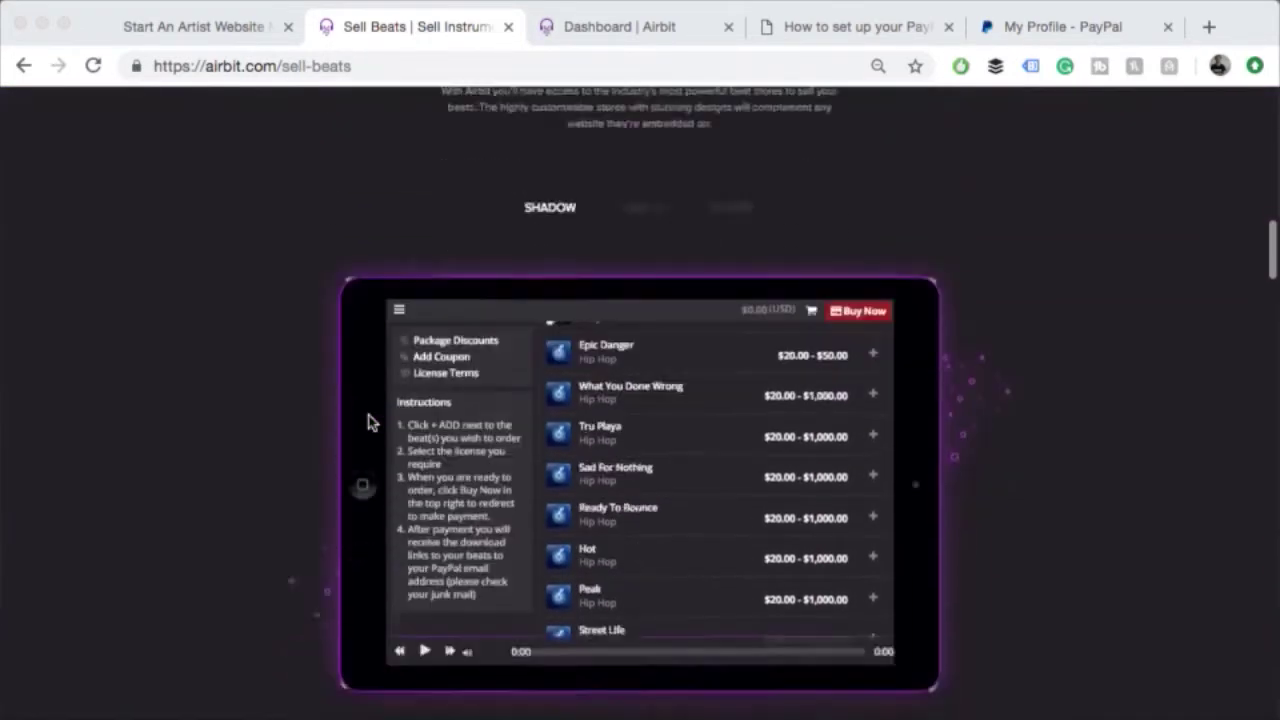
{"action": "scroll", "coordinate": [368, 422], "scroll_direction": "down", "scroll_amount": 10}
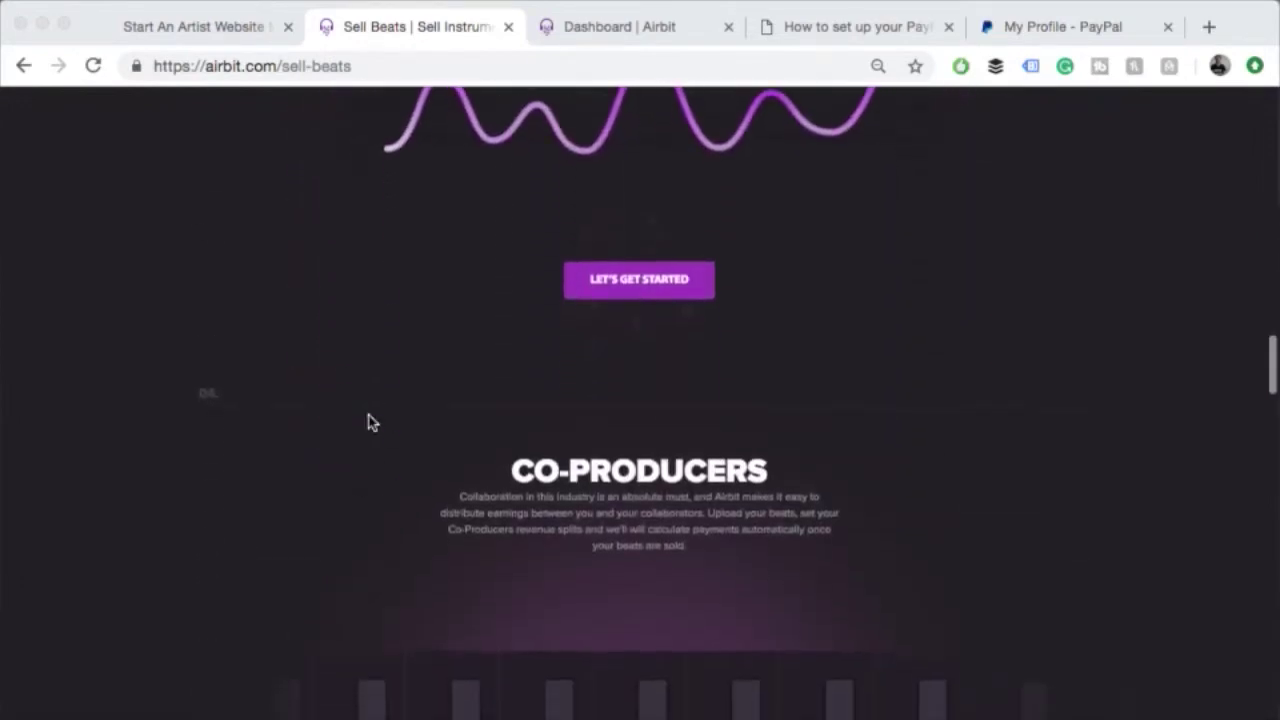
{"action": "scroll", "coordinate": [368, 422], "scroll_direction": "up", "scroll_amount": 10}
{"action": "scroll", "coordinate": [368, 422], "scroll_direction": "down", "scroll_amount": 5}
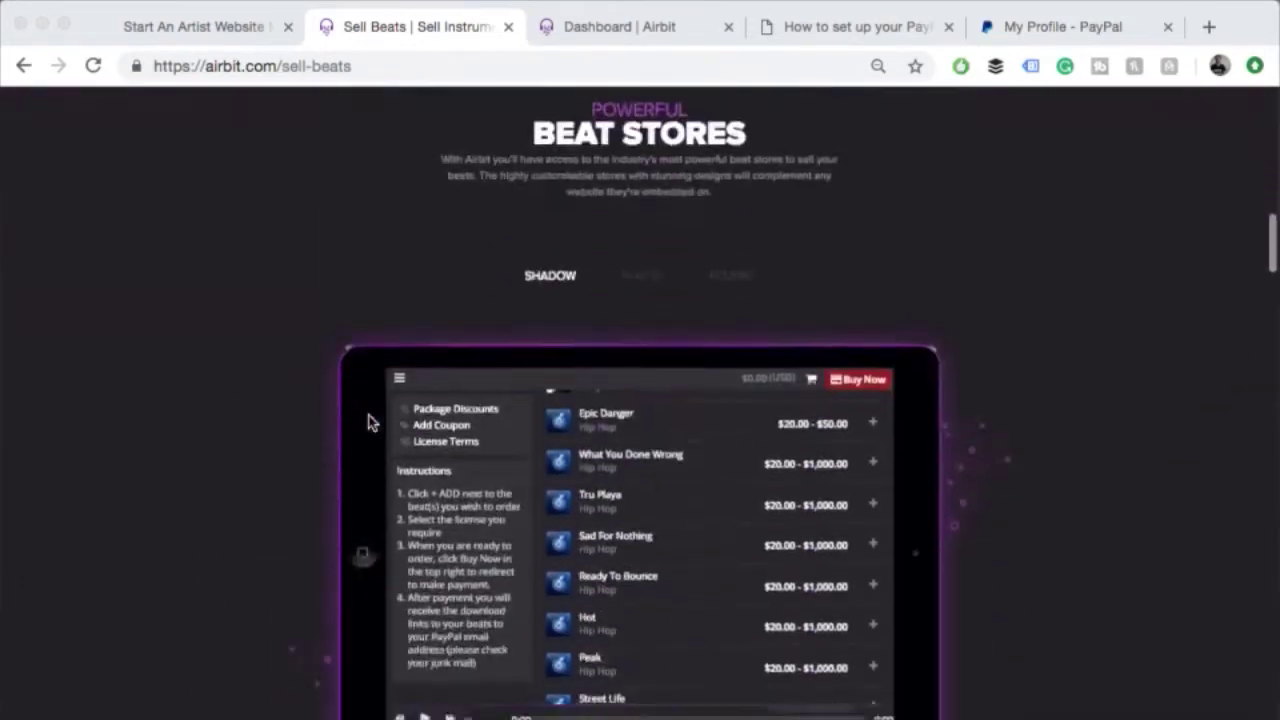
{"action": "scroll", "coordinate": [368, 422], "scroll_direction": "down", "scroll_amount": 10}
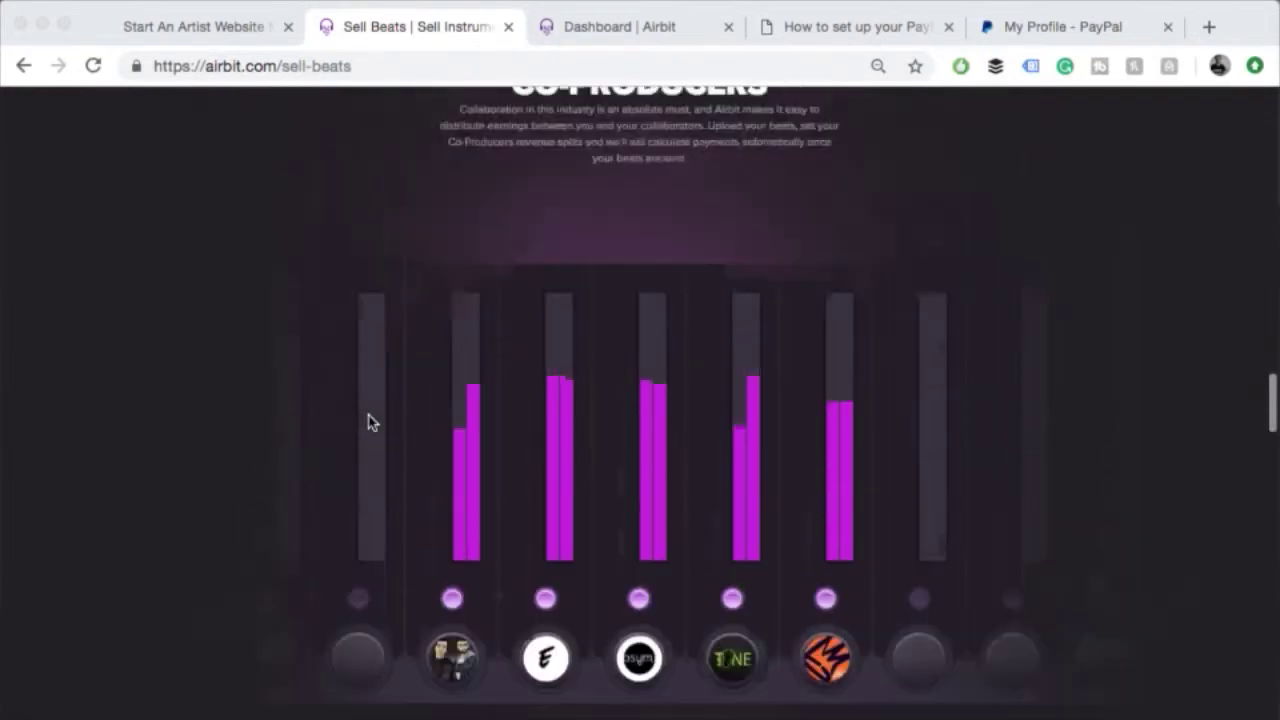
{"action": "scroll", "coordinate": [368, 422], "scroll_direction": "up", "scroll_amount": 3}
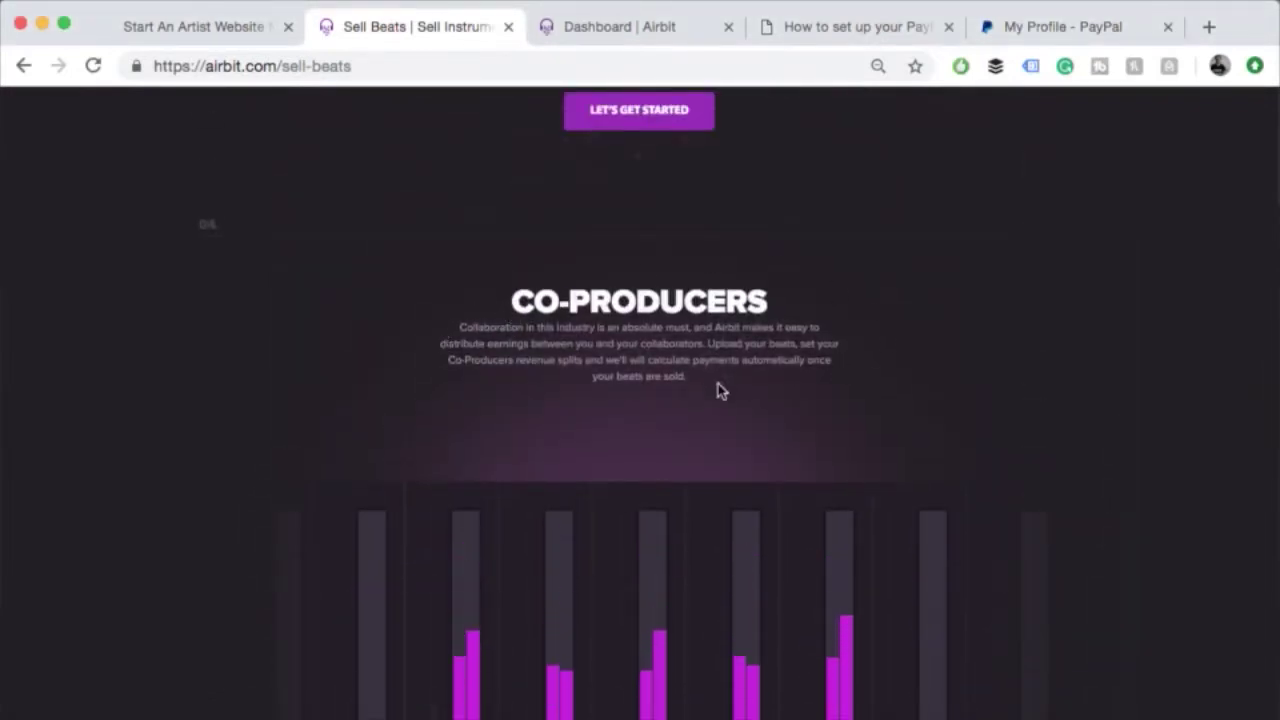
{"action": "scroll", "coordinate": [884, 416], "scroll_direction": "down", "scroll_amount": 1}
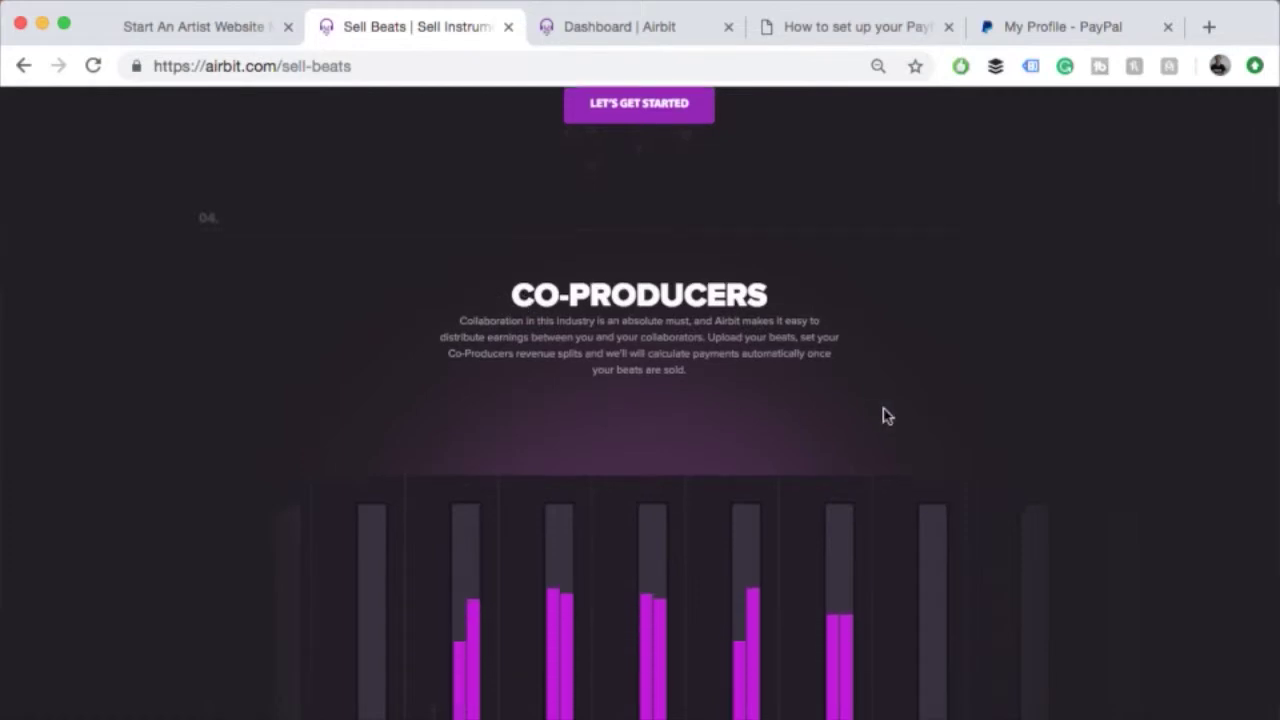
{"action": "scroll", "coordinate": [884, 416], "scroll_direction": "down", "scroll_amount": 10}
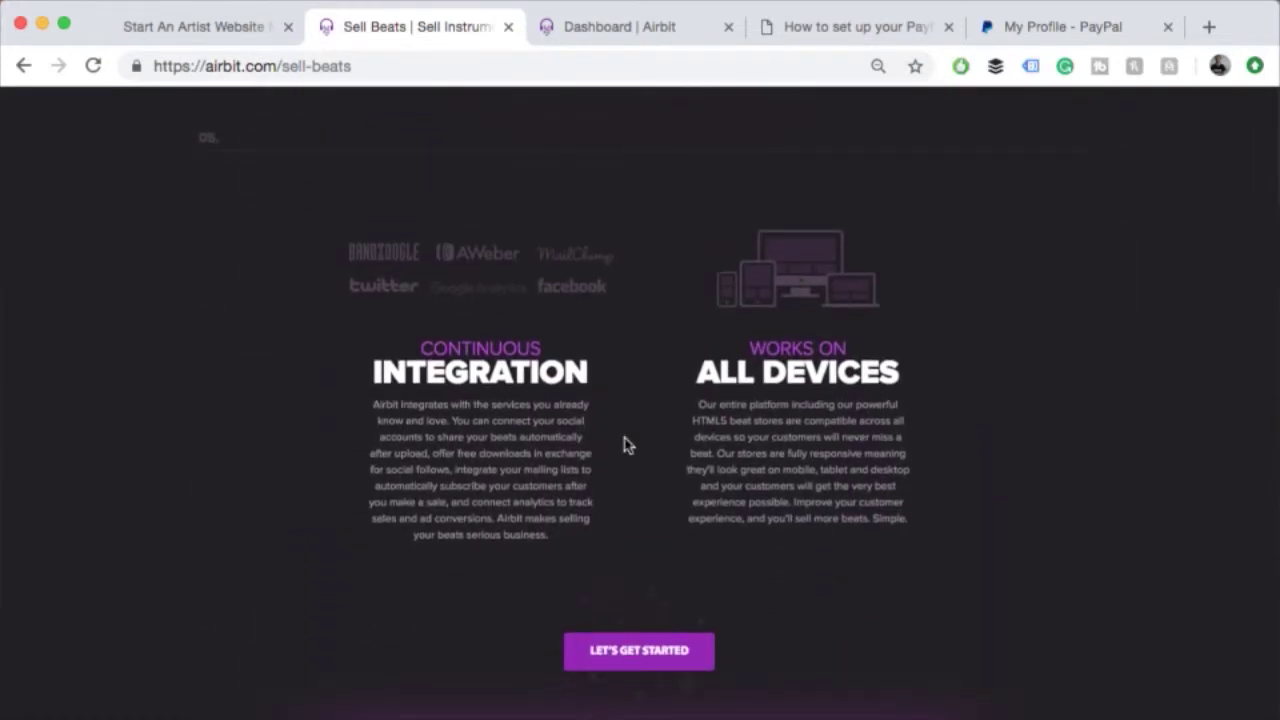
{"action": "scroll", "coordinate": [624, 444], "scroll_direction": "down", "scroll_amount": 1}
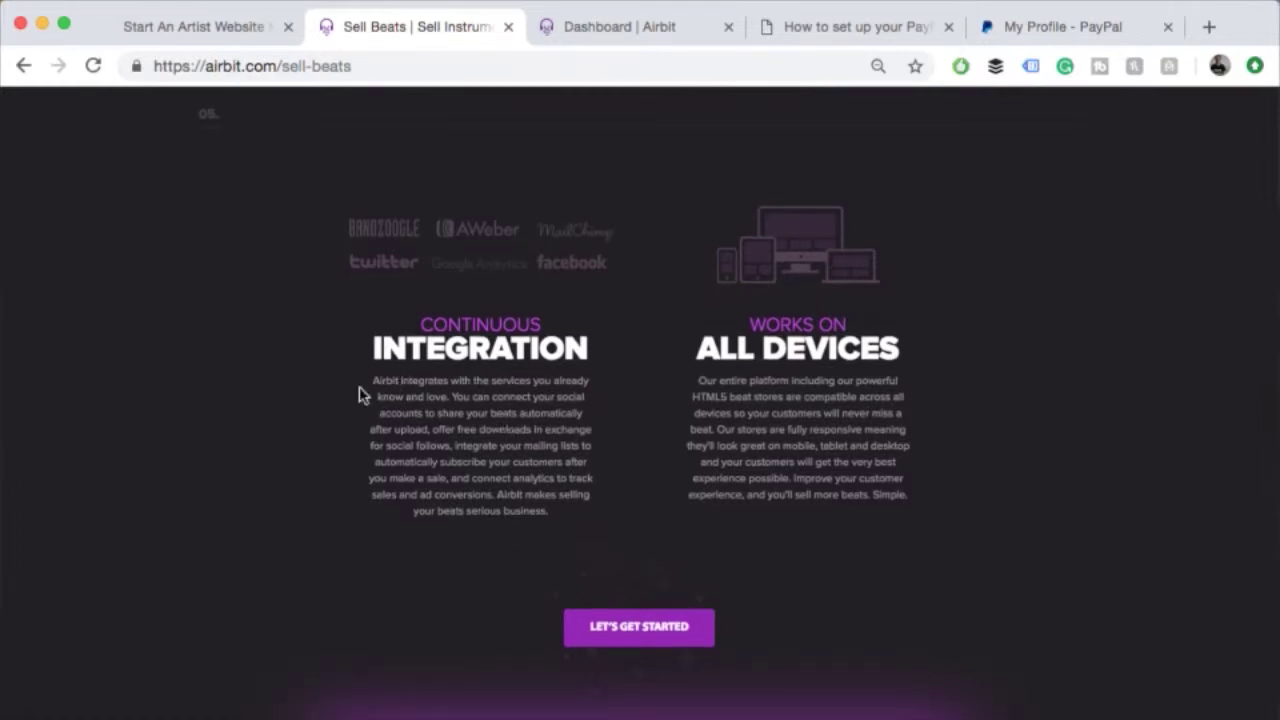
{"action": "scroll", "coordinate": [400, 400], "scroll_direction": "down", "scroll_amount": 5}
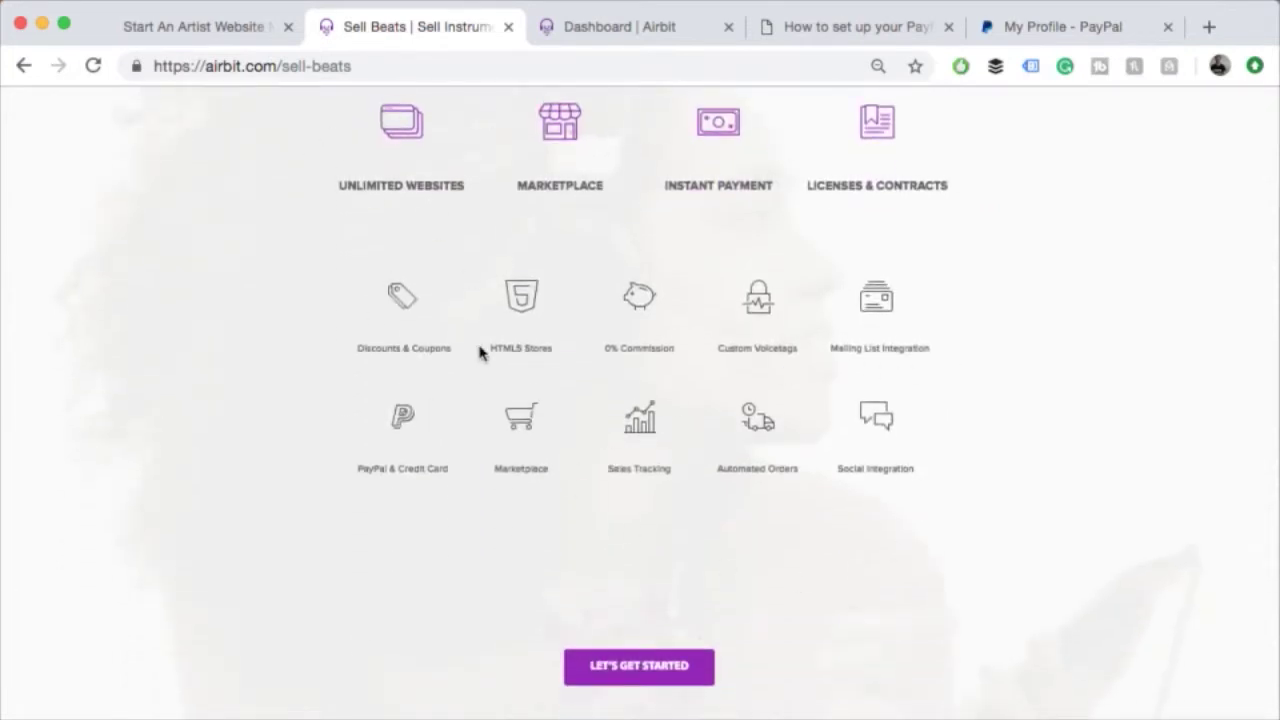
Compare the prices and included features of the Starter, Platinum and Gold plans in the price list
{"action": "scroll", "coordinate": [484, 360], "scroll_direction": "down", "scroll_amount": 10}
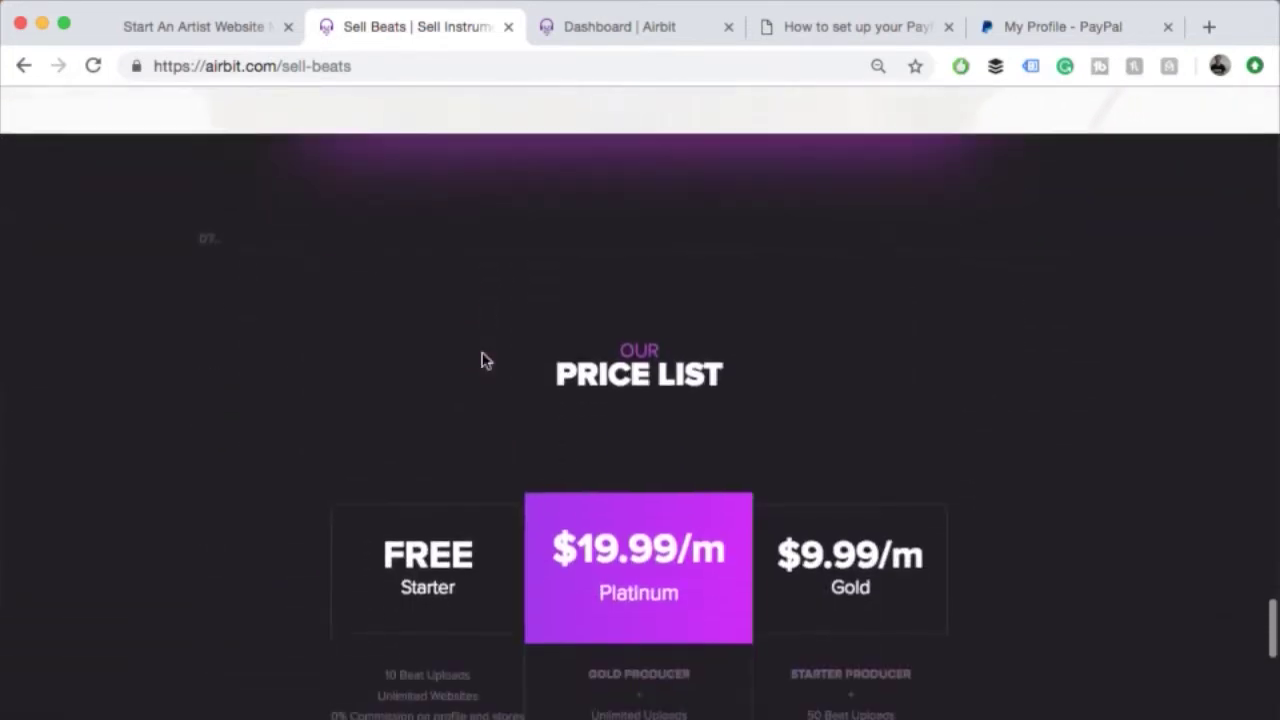
{"action": "scroll", "coordinate": [484, 360], "scroll_direction": "down", "scroll_amount": 5}
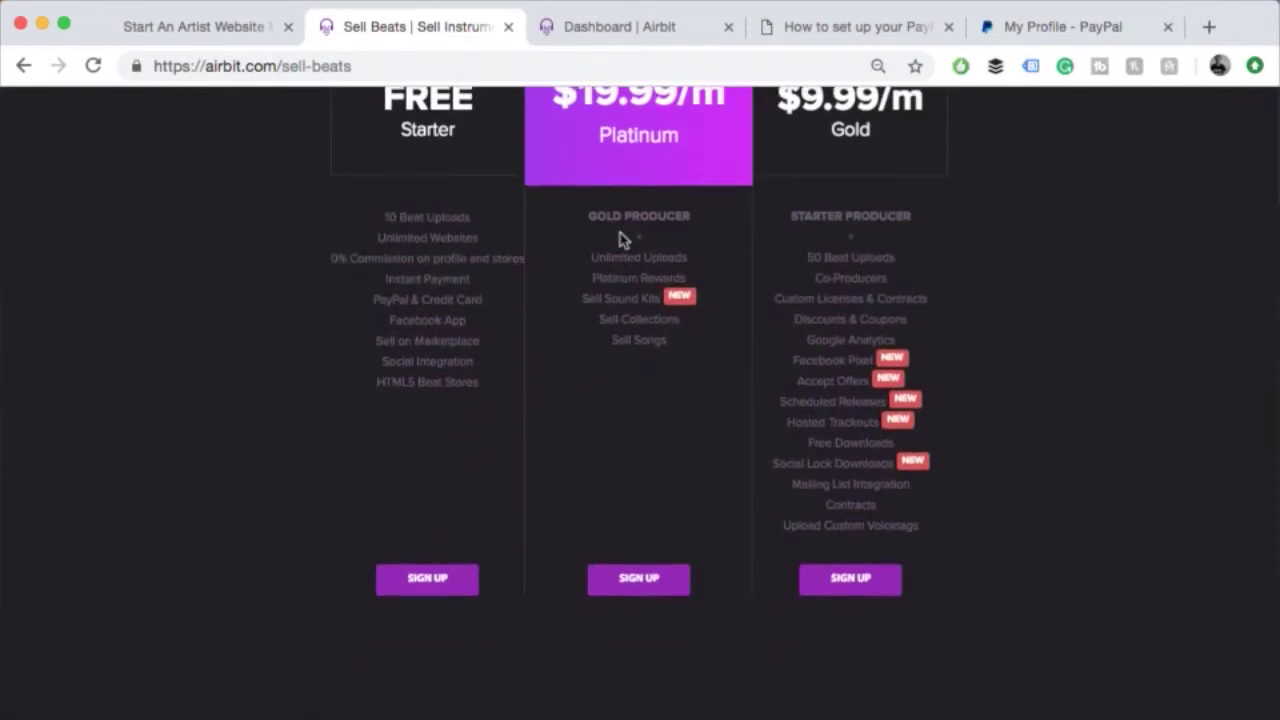
{"action": "scroll", "coordinate": [620, 240], "scroll_direction": "up", "scroll_amount": 1}
{"action": "left_click_drag", "start_coordinate": [575, 137], "coordinate": [719, 137]}
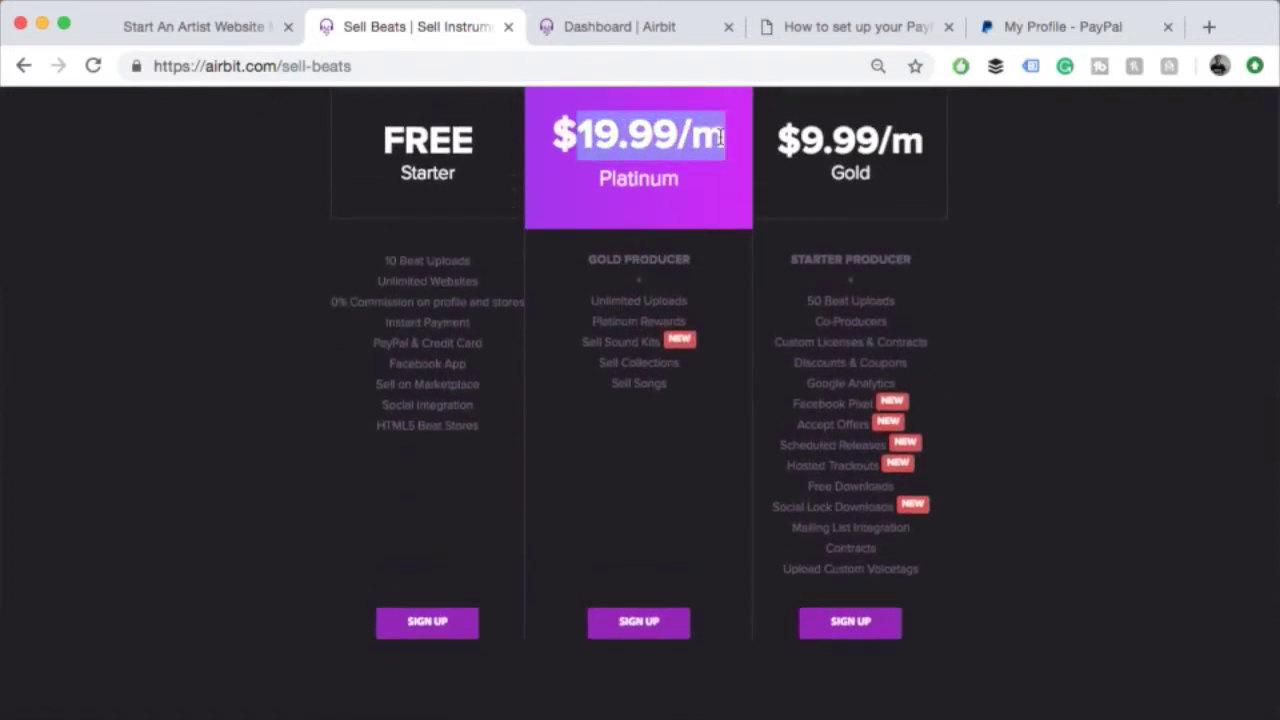
{"action": "left_click_drag", "start_coordinate": [688, 300], "coordinate": [586, 309]}
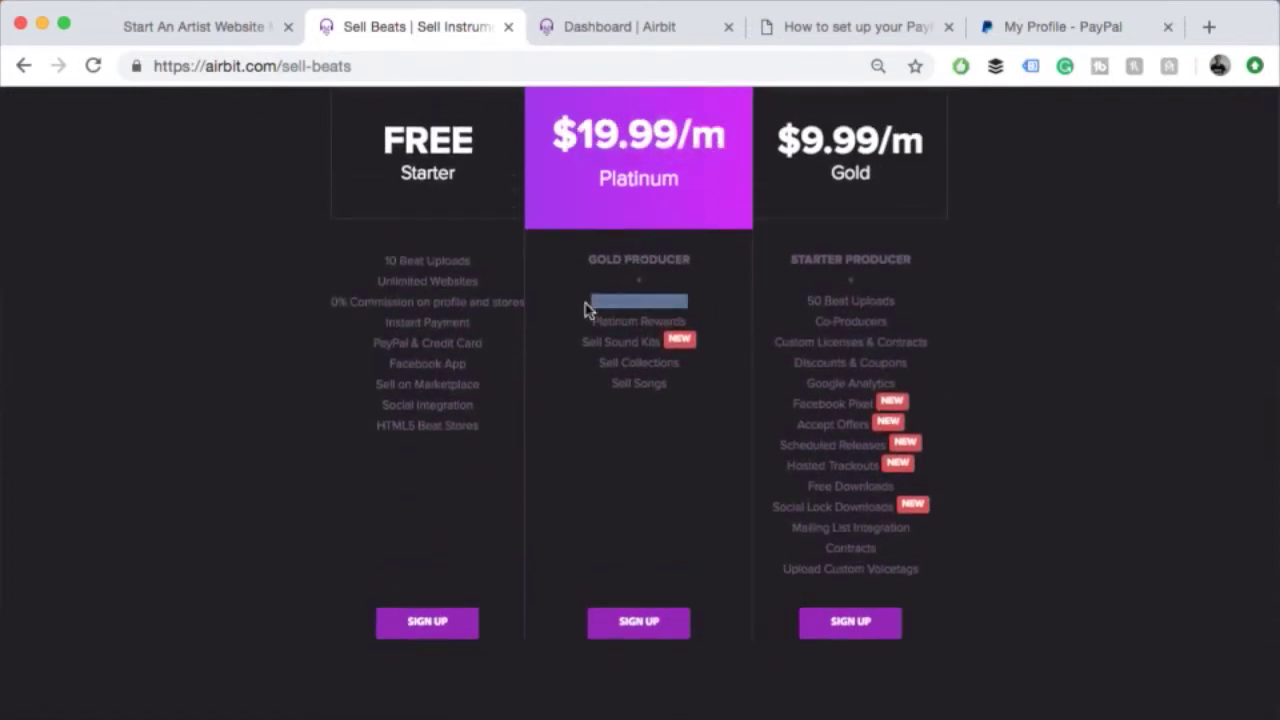
{"action": "scroll", "coordinate": [586, 309], "scroll_direction": "down", "scroll_amount": 5}
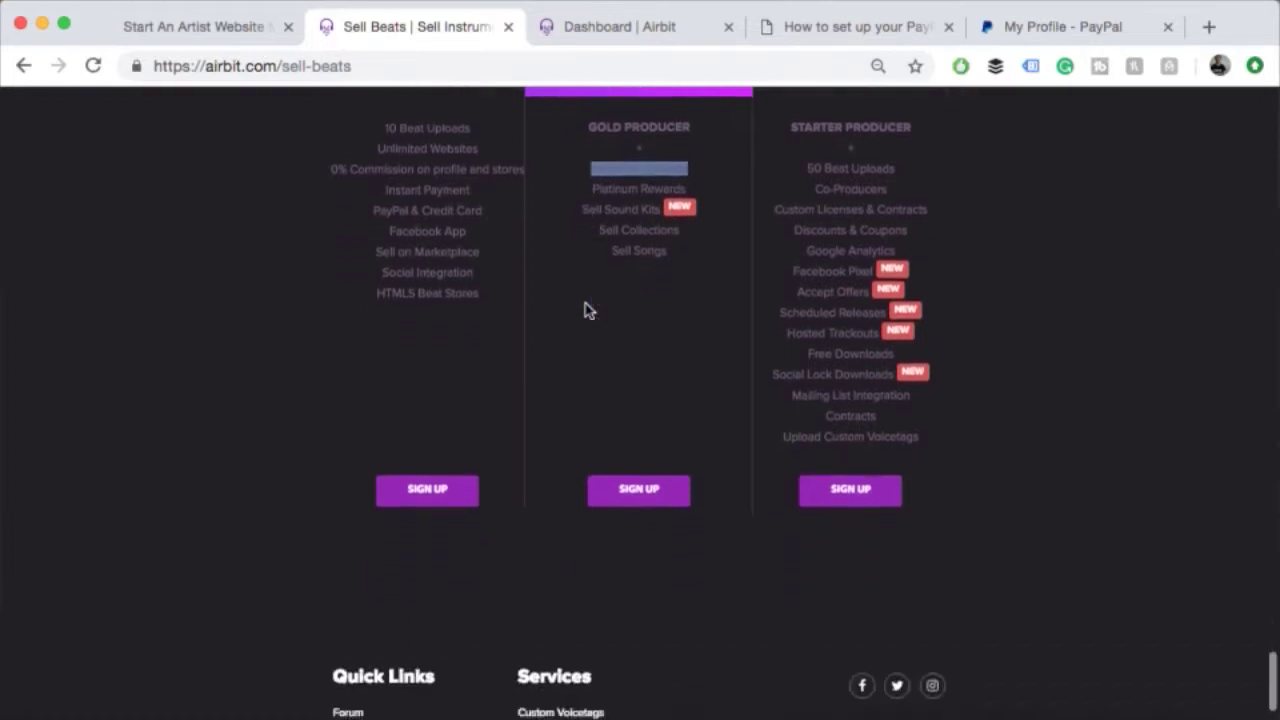
{"action": "scroll", "coordinate": [586, 309], "scroll_direction": "up", "scroll_amount": 5}
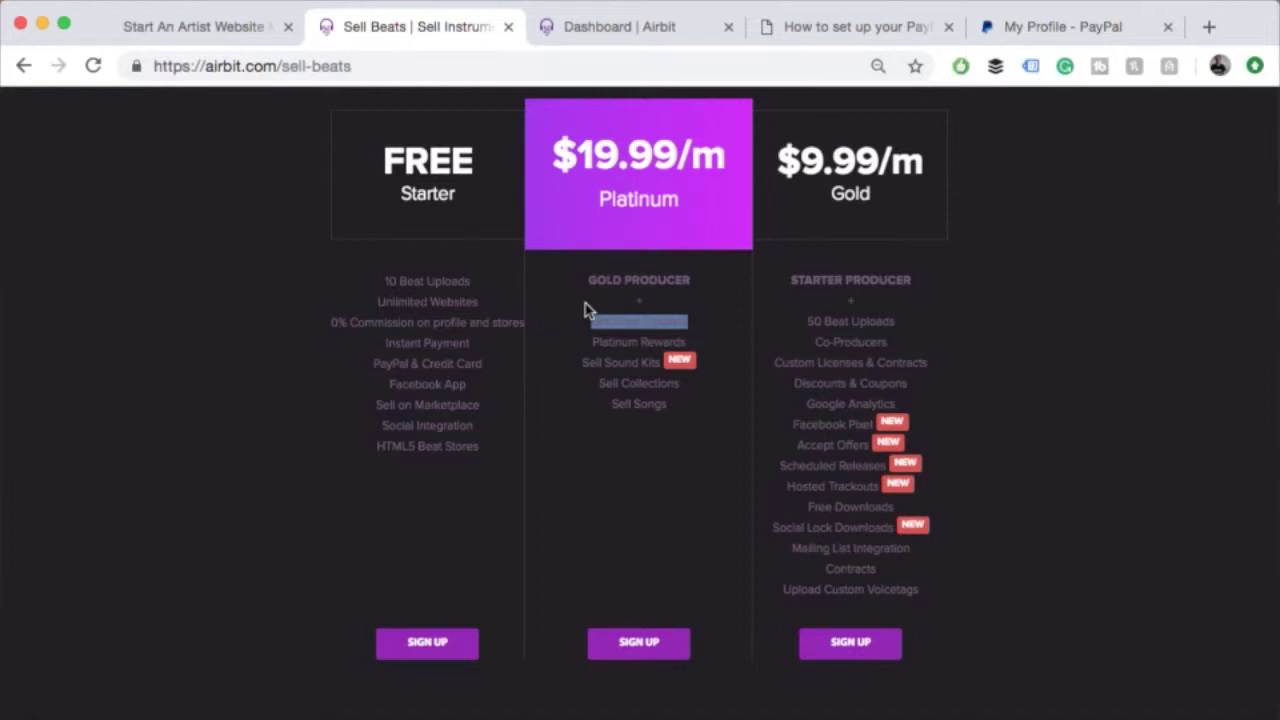
{"action": "left_click_drag", "start_coordinate": [548, 152], "coordinate": [719, 157]}
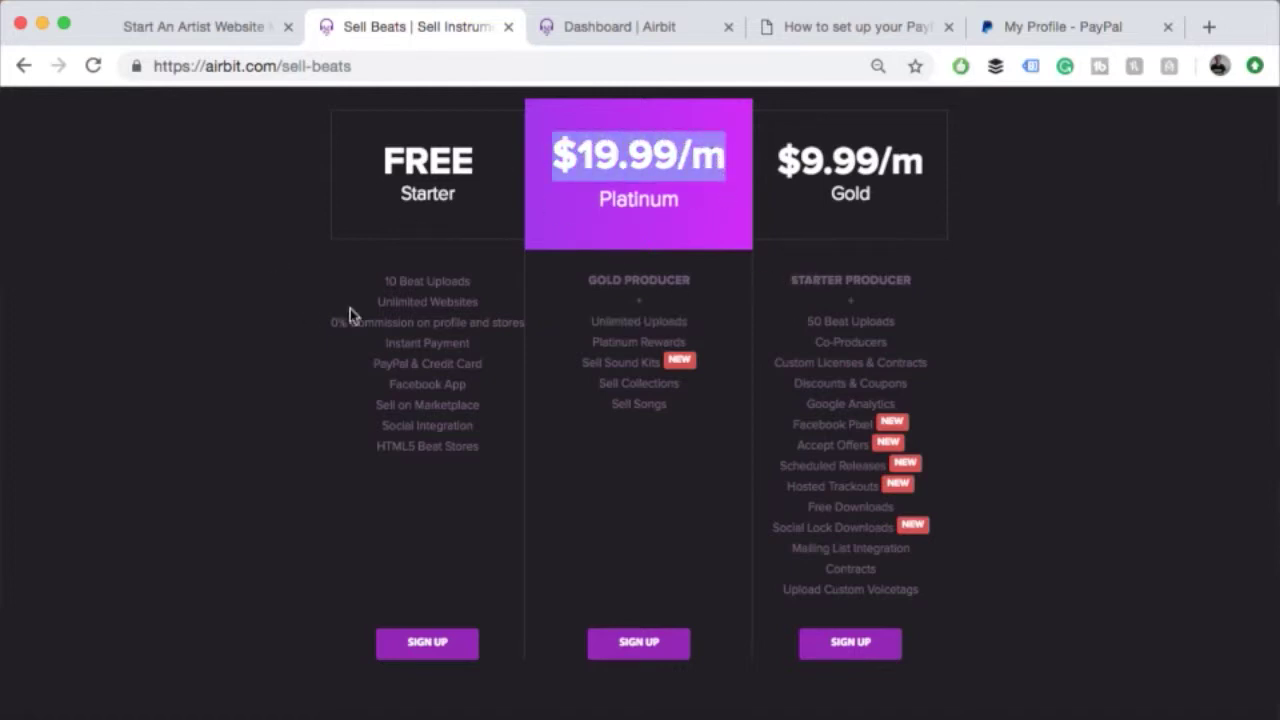
{"action": "left_click_drag", "start_coordinate": [383, 148], "coordinate": [451, 490]}
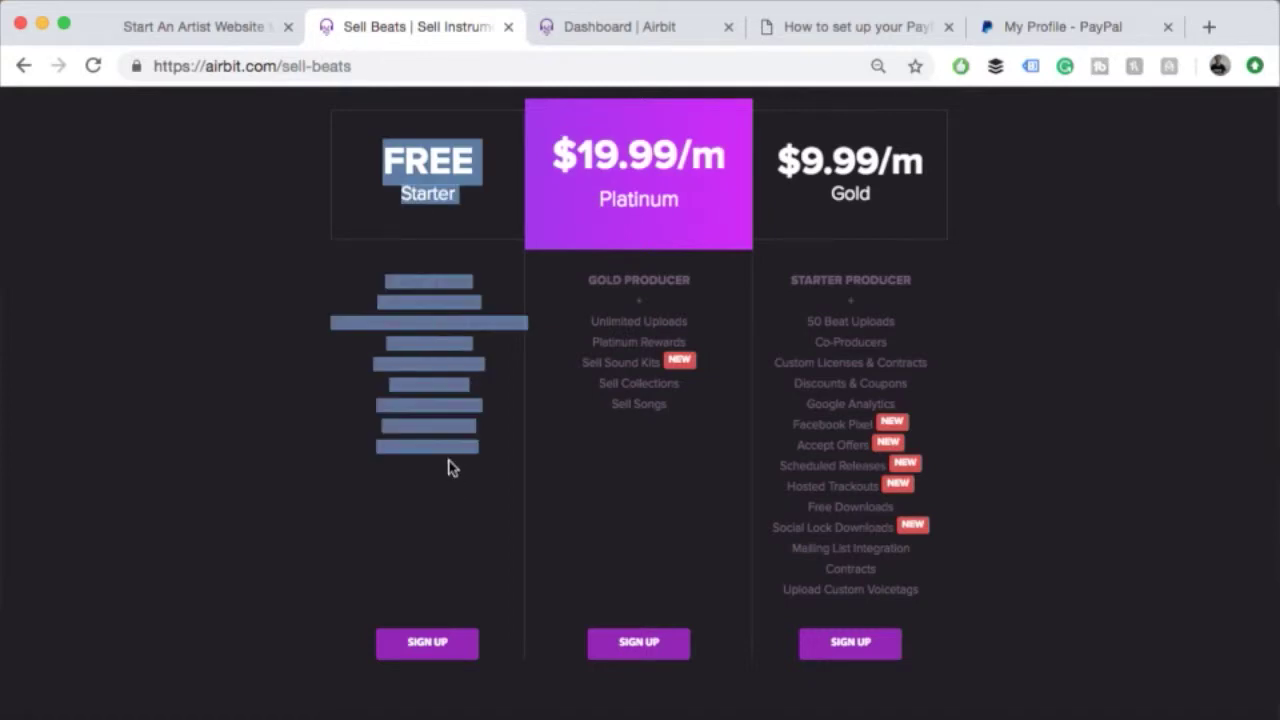
{"action": "left_click_drag", "start_coordinate": [794, 158], "coordinate": [889, 607]}
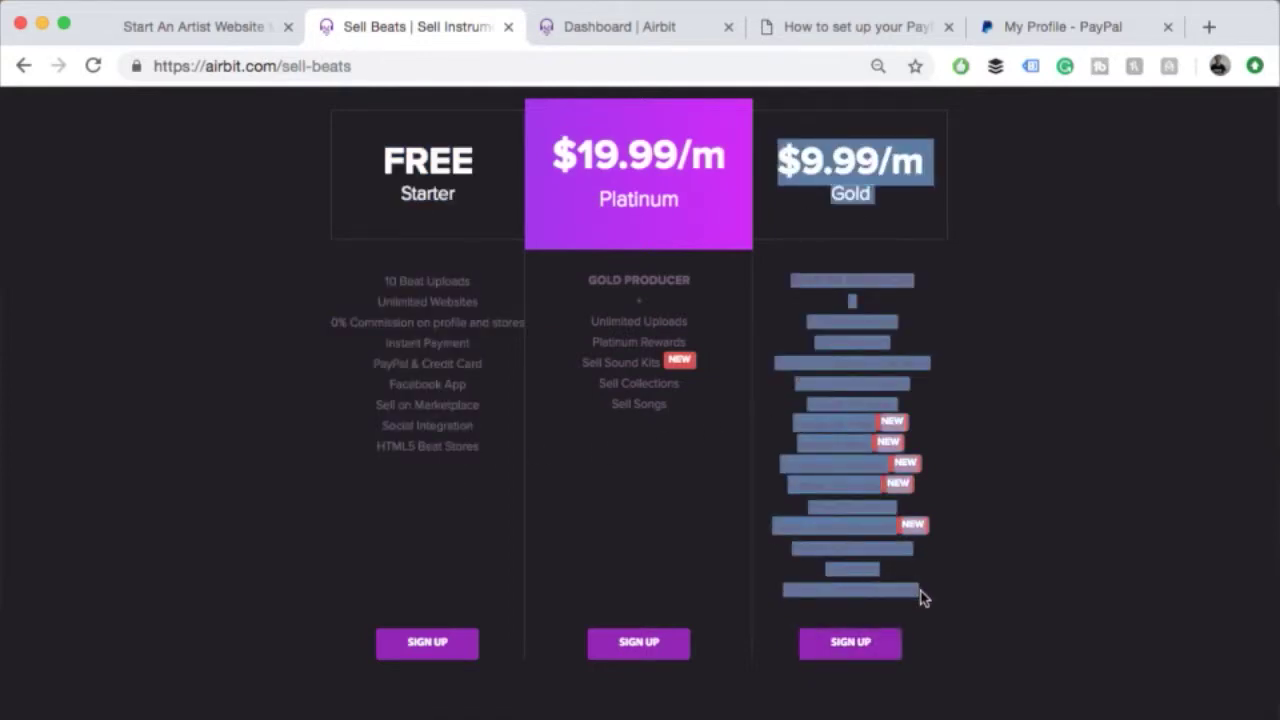
{"action": "left_click", "coordinate": [820, 322]}
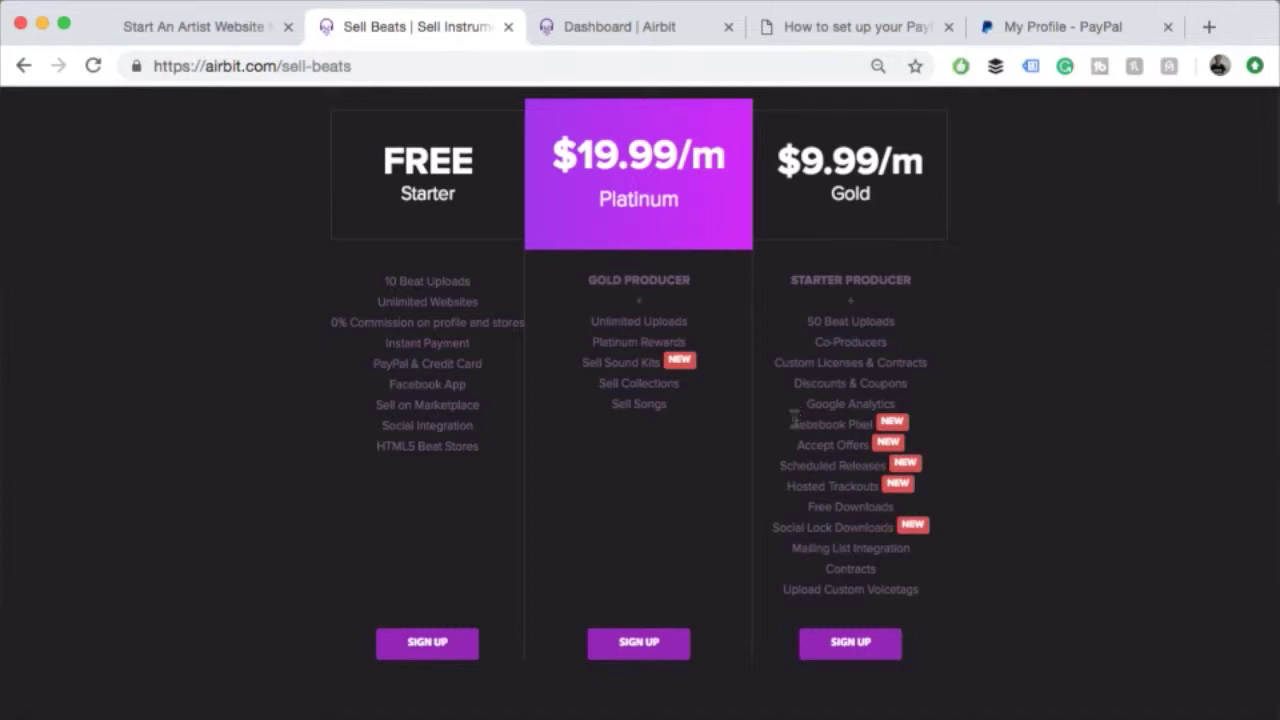
Examine the Gold plan's newly added features and the Platinum plan's upload, rewards, sound kit and collection features
{"action": "left_click_drag", "start_coordinate": [790, 418], "coordinate": [880, 420]}
{"action": "left_click_drag", "start_coordinate": [796, 446], "coordinate": [927, 463]}
{"action": "left_click_drag", "start_coordinate": [796, 490], "coordinate": [937, 490]}
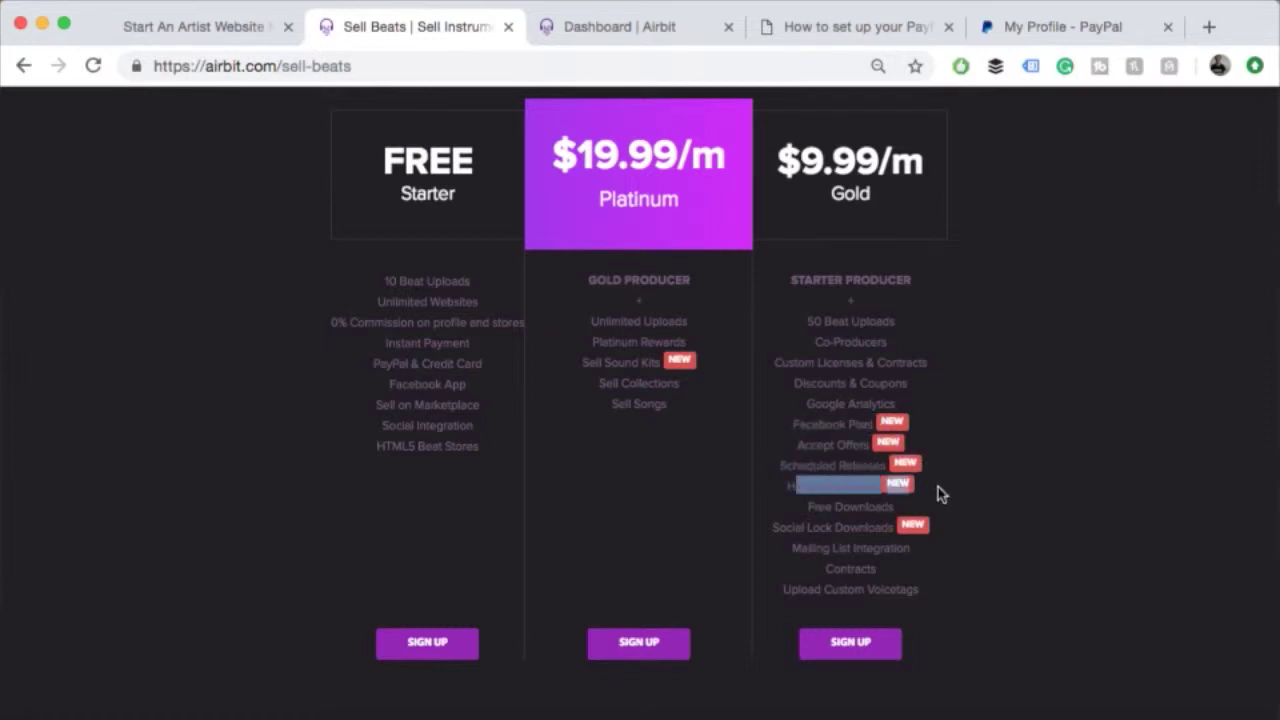
{"action": "left_click_drag", "start_coordinate": [788, 487], "coordinate": [927, 493]}
{"action": "mouse_move", "coordinate": [691, 403]}
{"action": "left_mouse_down"}
{"action": "mouse_move", "coordinate": [591, 366]}
{"action": "mouse_move", "coordinate": [589, 311]}
{"action": "mouse_move", "coordinate": [706, 391]}
{"action": "mouse_move", "coordinate": [708, 419]}
{"action": "left_mouse_up"}
{"action": "left_click", "coordinate": [591, 338]}
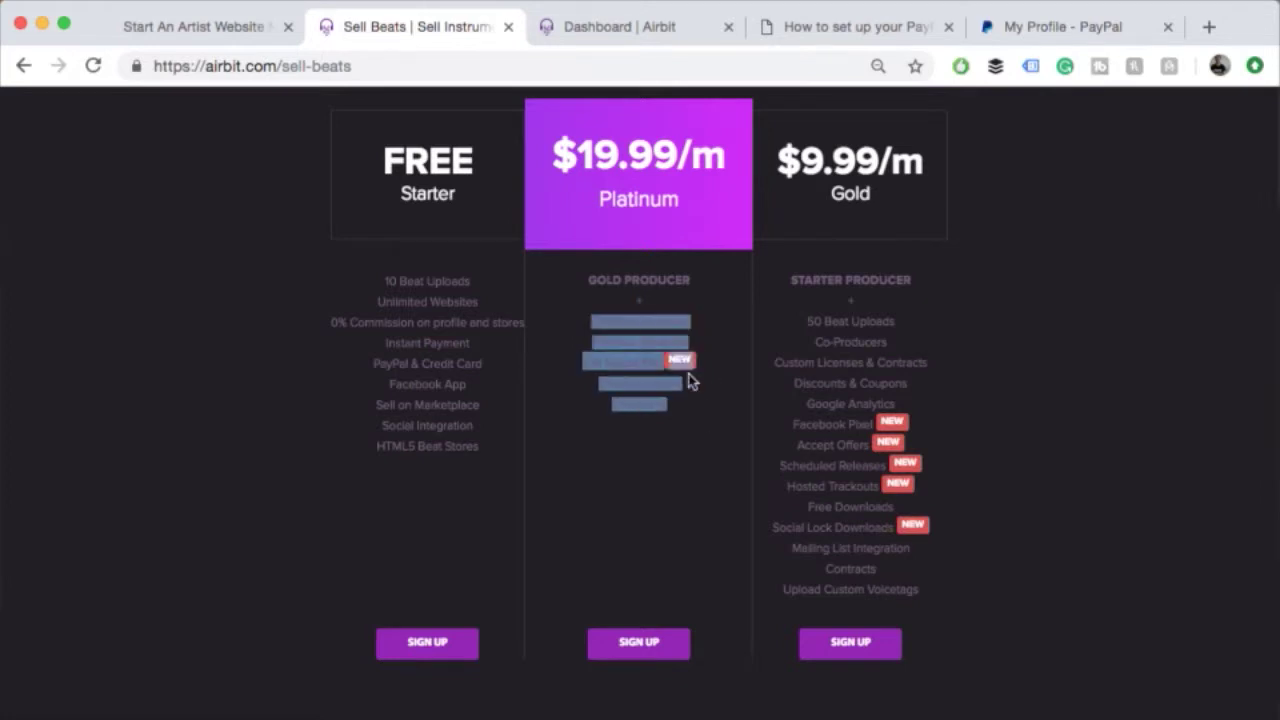
{"action": "left_click_drag", "start_coordinate": [590, 320], "coordinate": [706, 333]}
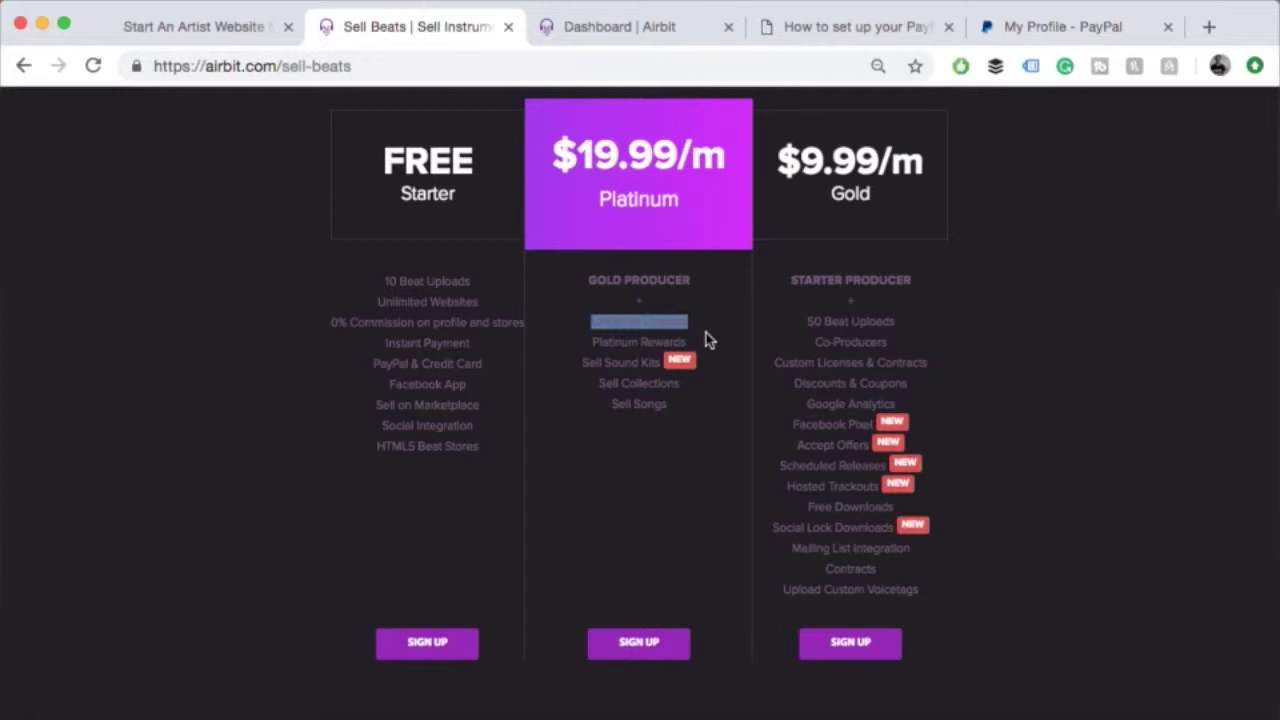
{"action": "left_click_drag", "start_coordinate": [709, 363], "coordinate": [586, 386]}
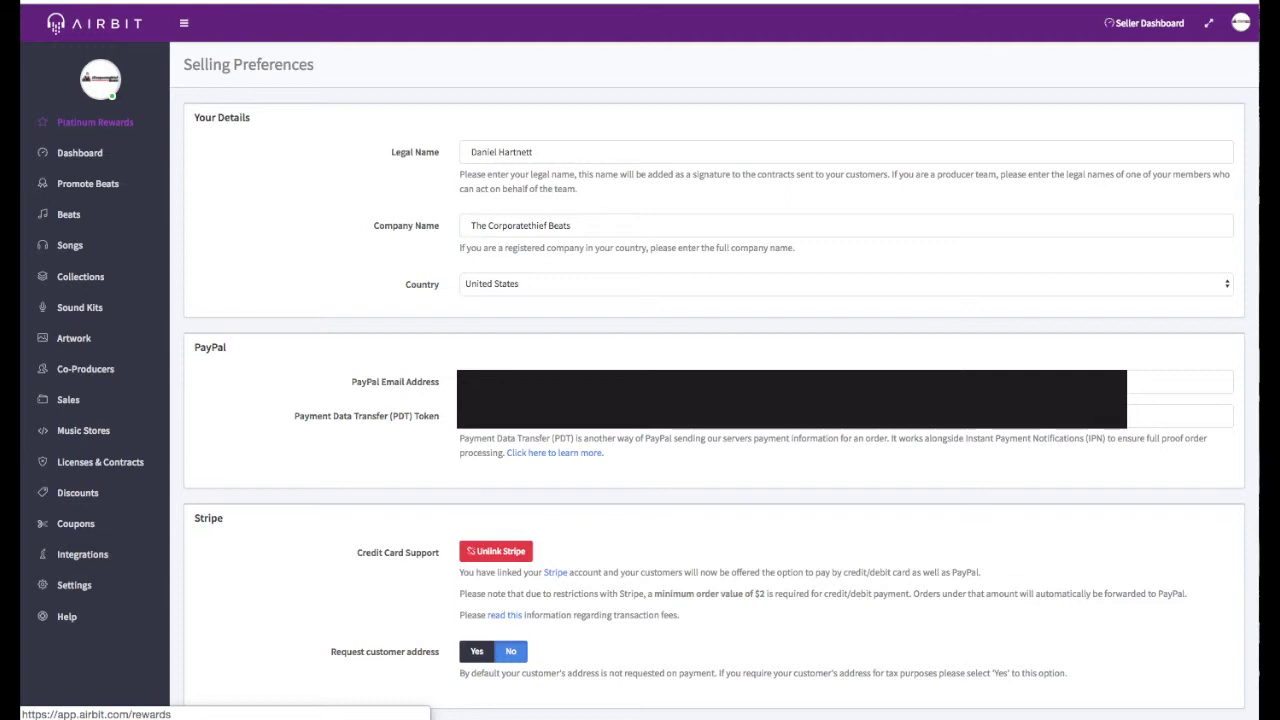
Read the nine Payment Data Transfer setup instructions in the "How to set up your PayPal account" guide
{"action": "scroll", "coordinate": [700, 500], "scroll_direction": "down", "scroll_amount": 5}
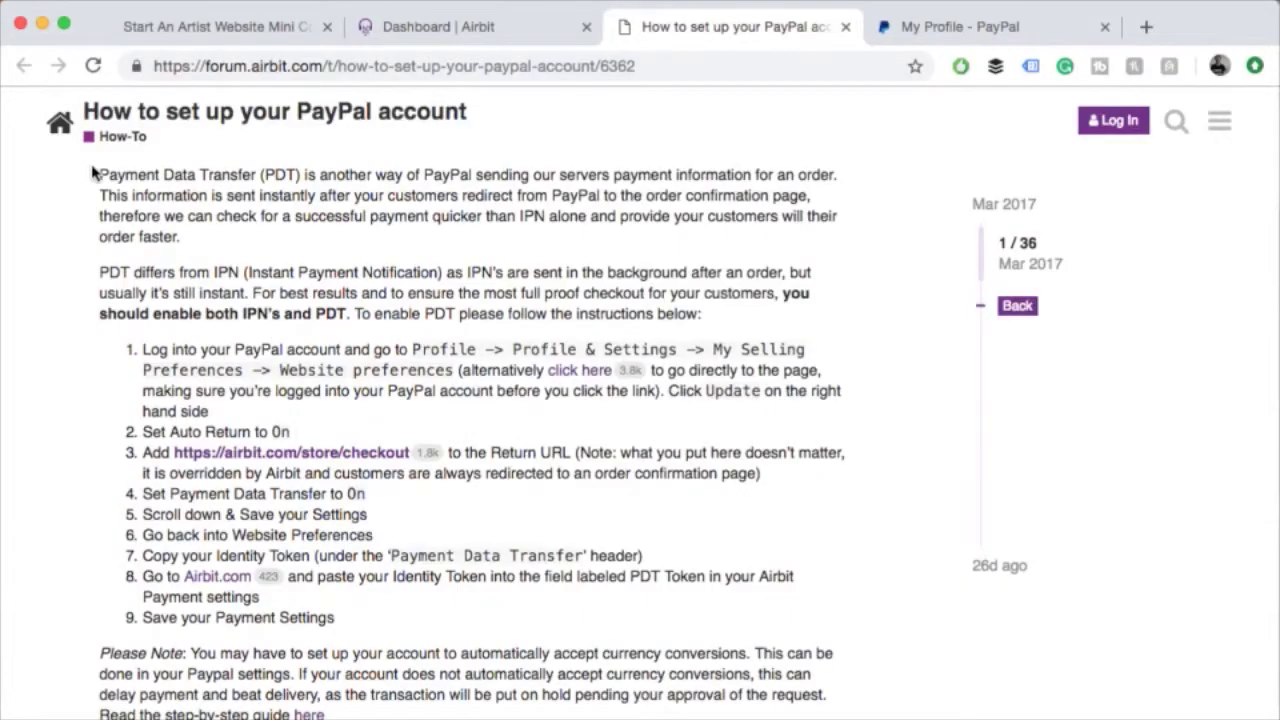
{"action": "left_click_drag", "start_coordinate": [98, 170], "coordinate": [580, 622]}
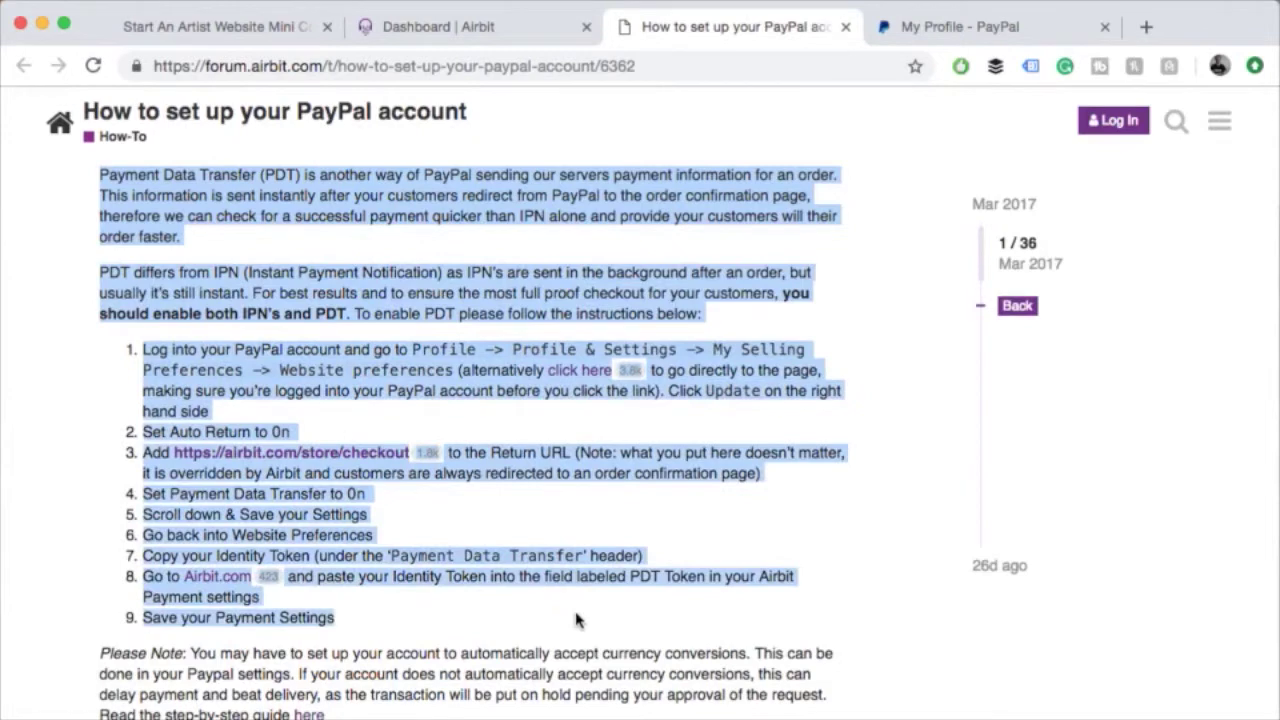
Switch to the PayPal profile and open the Instant payment notifications settings under My selling preferences
{"action": "left_click", "coordinate": [915, 36]}
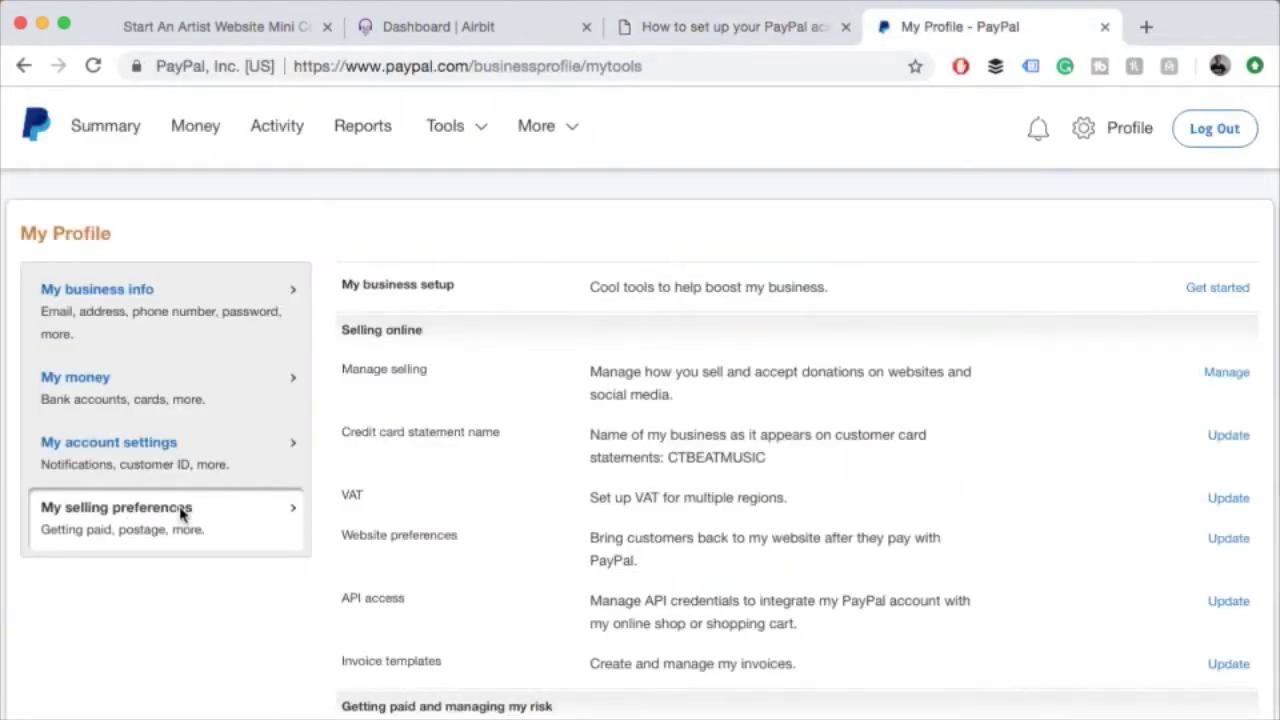
{"action": "scroll", "coordinate": [417, 531], "scroll_direction": "down", "scroll_amount": 2}
{"action": "scroll", "coordinate": [459, 553], "scroll_direction": "down", "scroll_amount": 3}
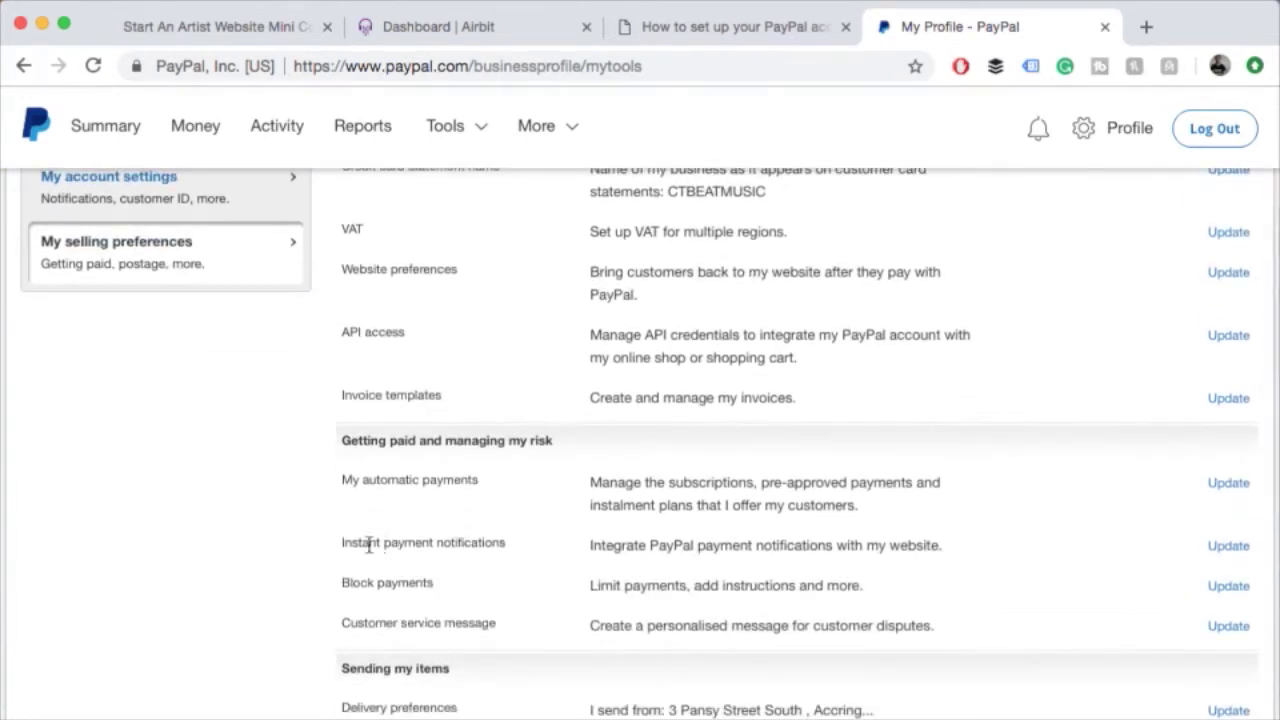
{"action": "left_click_drag", "start_coordinate": [337, 549], "coordinate": [500, 548]}
{"action": "left_click", "coordinate": [503, 549]}
{"action": "left_click", "coordinate": [1216, 548]}
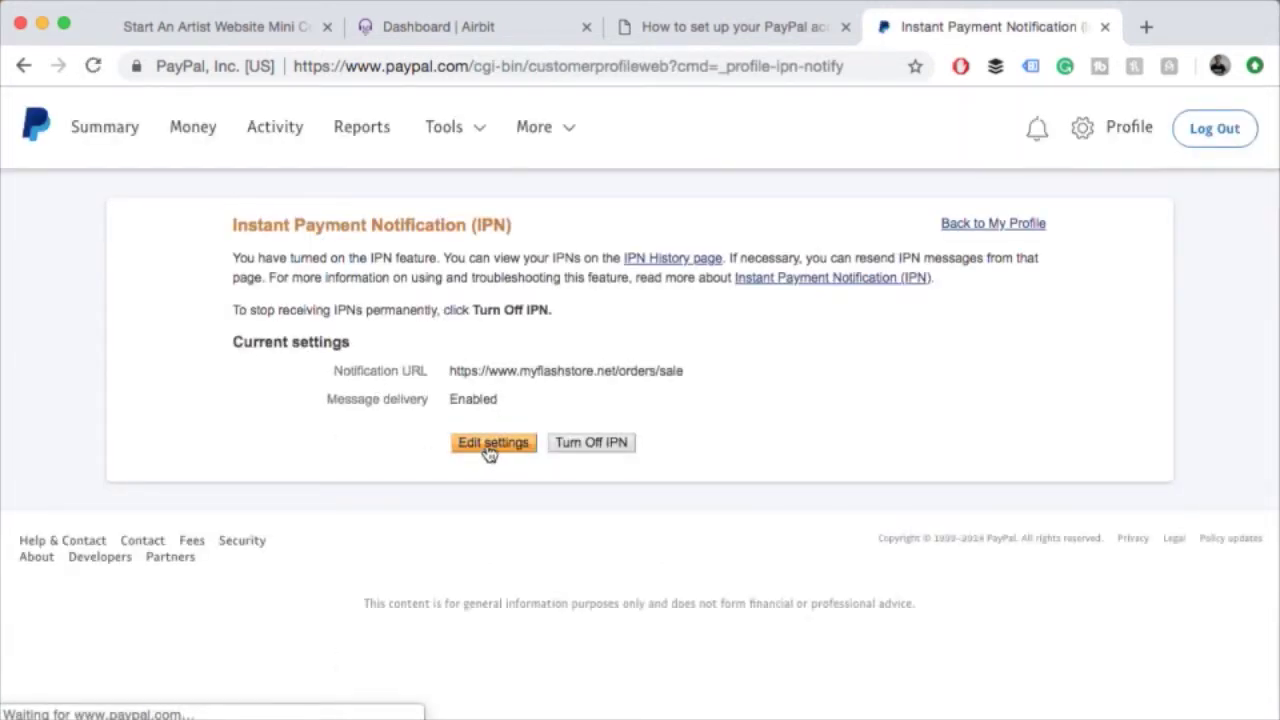
Check PayPal's IPN notification URL, consult the IPN and Payment Data Transfer instructions in the Airbit forum guide, and return to PayPal
{"action": "left_click_drag", "start_coordinate": [722, 371], "coordinate": [683, 368]}
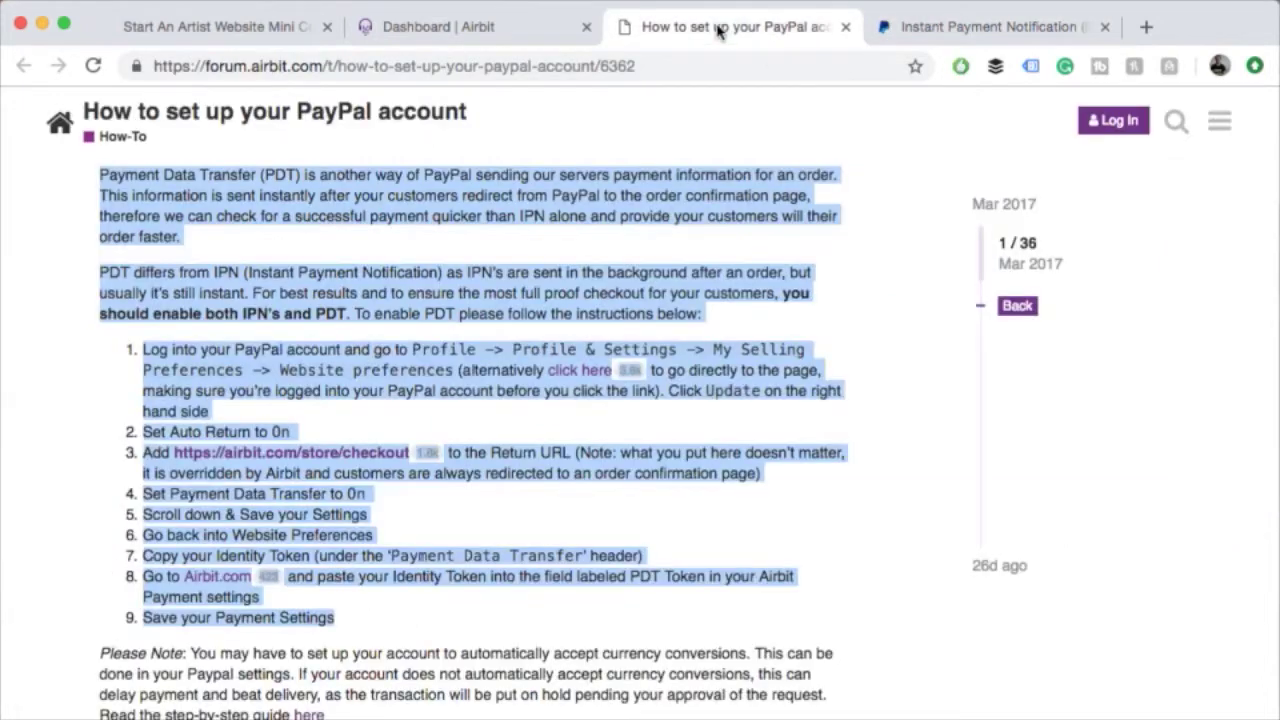
{"action": "left_click", "coordinate": [722, 27]}
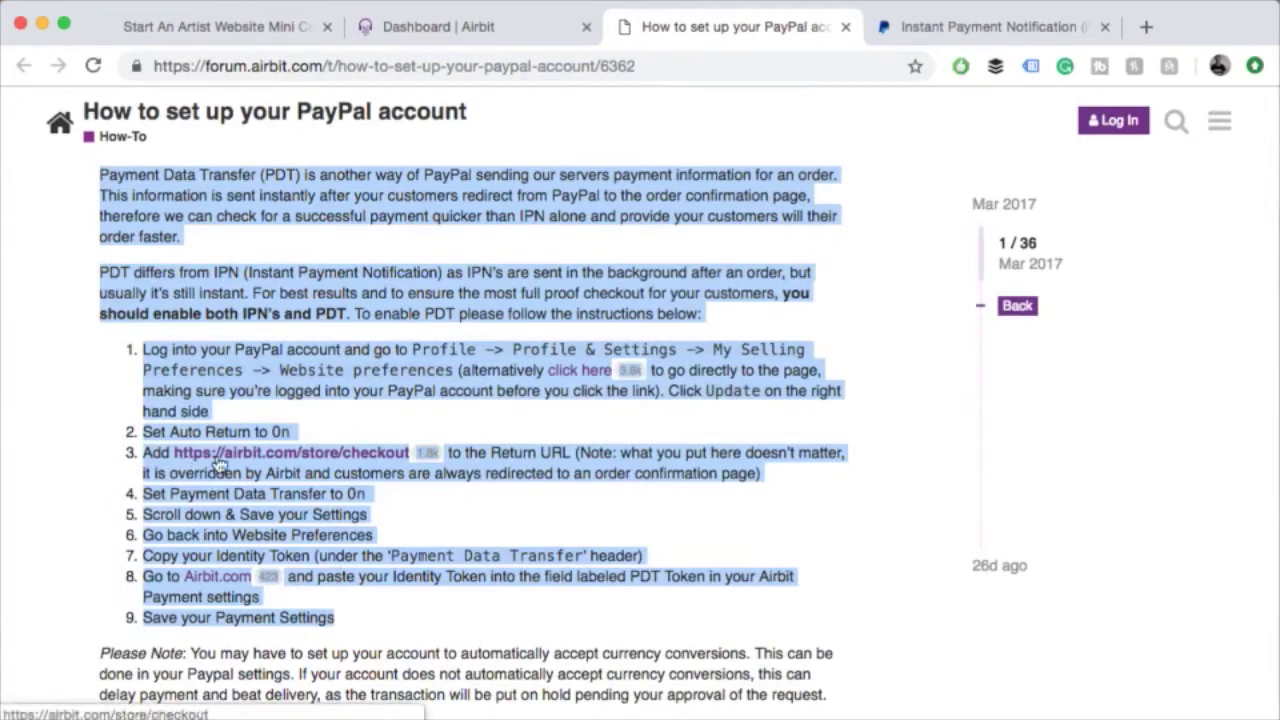
{"action": "scroll", "coordinate": [378, 463], "scroll_direction": "down", "scroll_amount": 5}
{"action": "scroll", "coordinate": [458, 488], "scroll_direction": "up", "scroll_amount": 9}
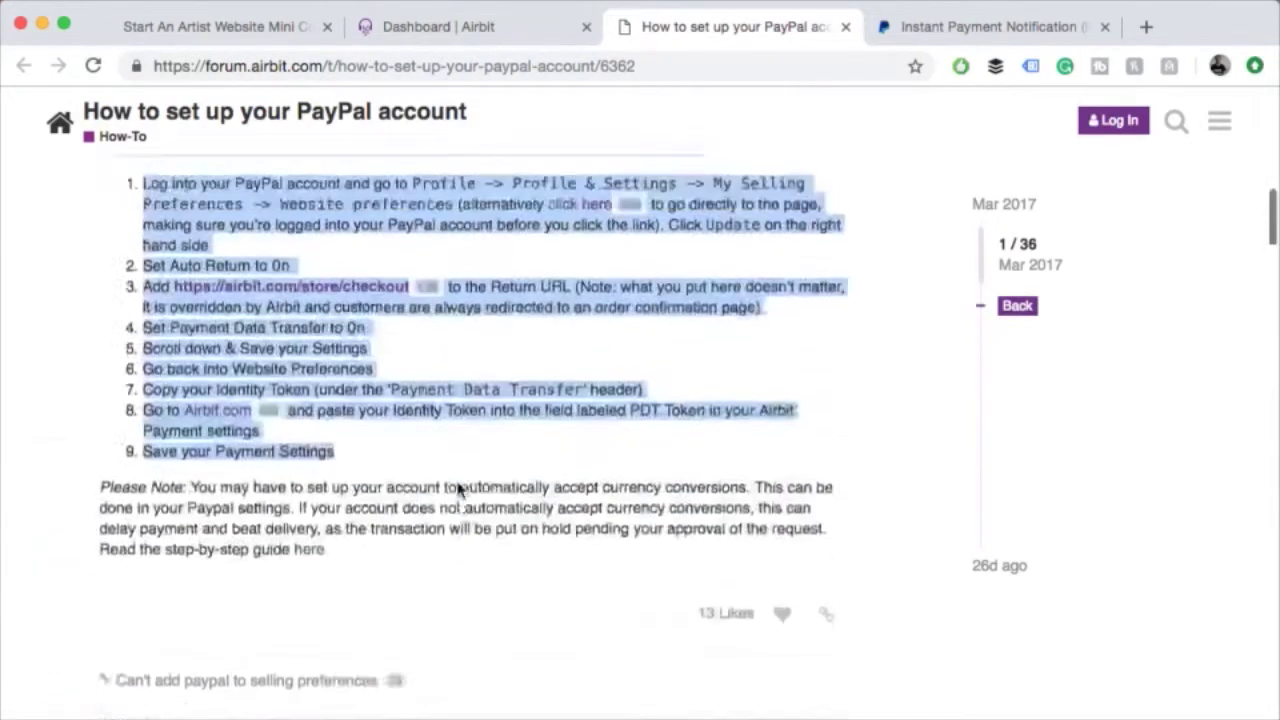
{"action": "scroll", "coordinate": [458, 488], "scroll_direction": "down", "scroll_amount": 5}
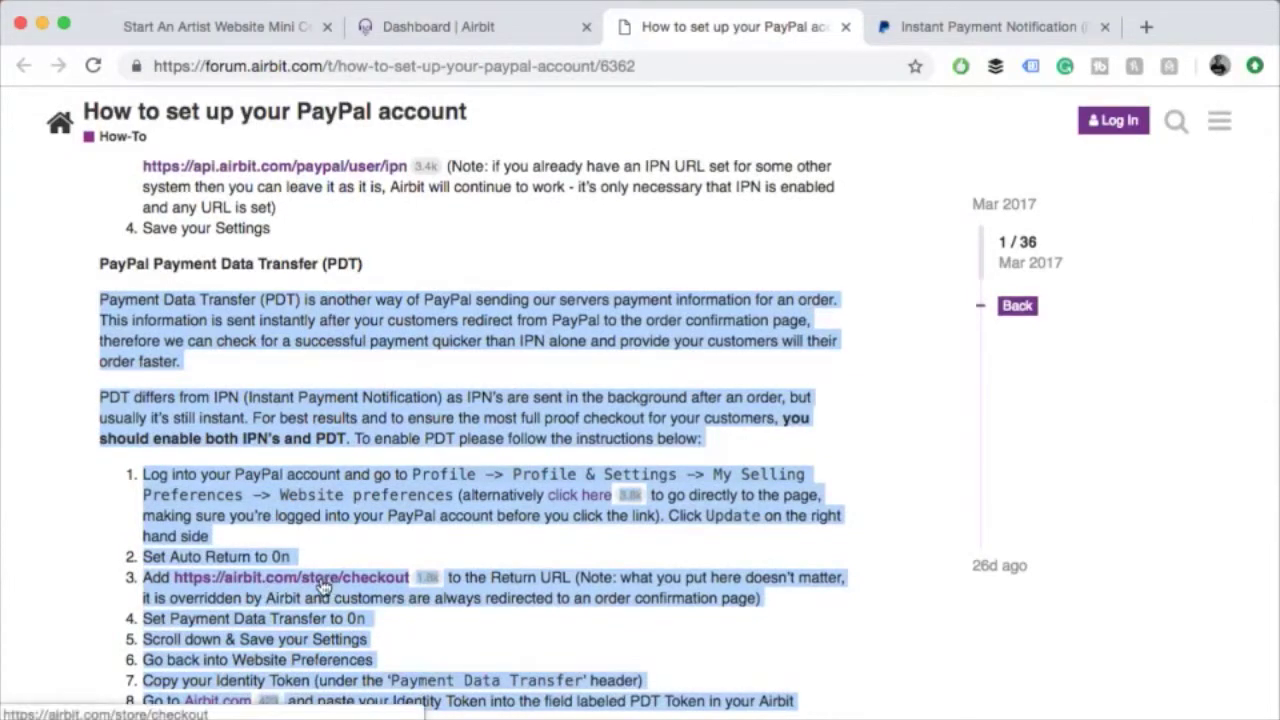
{"action": "left_click", "coordinate": [932, 27]}
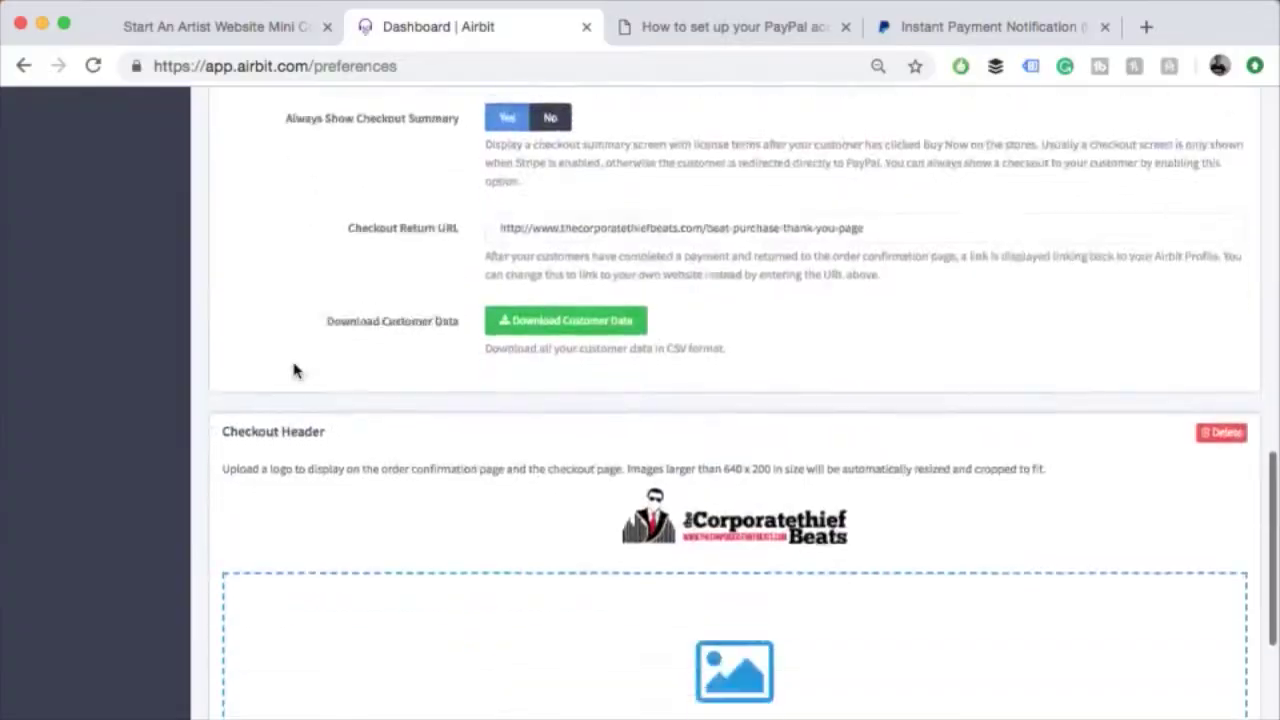
Review the Stripe, General and Checkout Header sections of the Airbit preferences, including the logo used on checkout pages
{"action": "scroll", "coordinate": [295, 366], "scroll_direction": "down", "scroll_amount": 5}
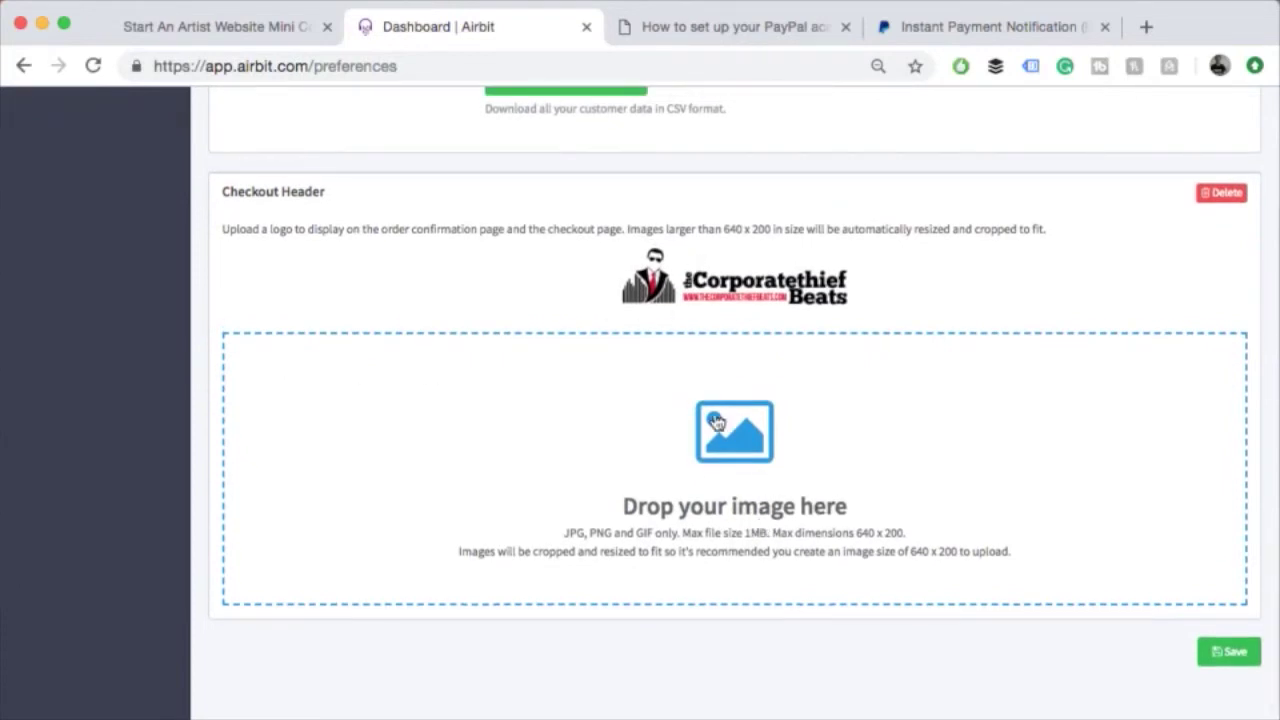
{"action": "left_click_drag", "start_coordinate": [523, 289], "coordinate": [883, 277]}
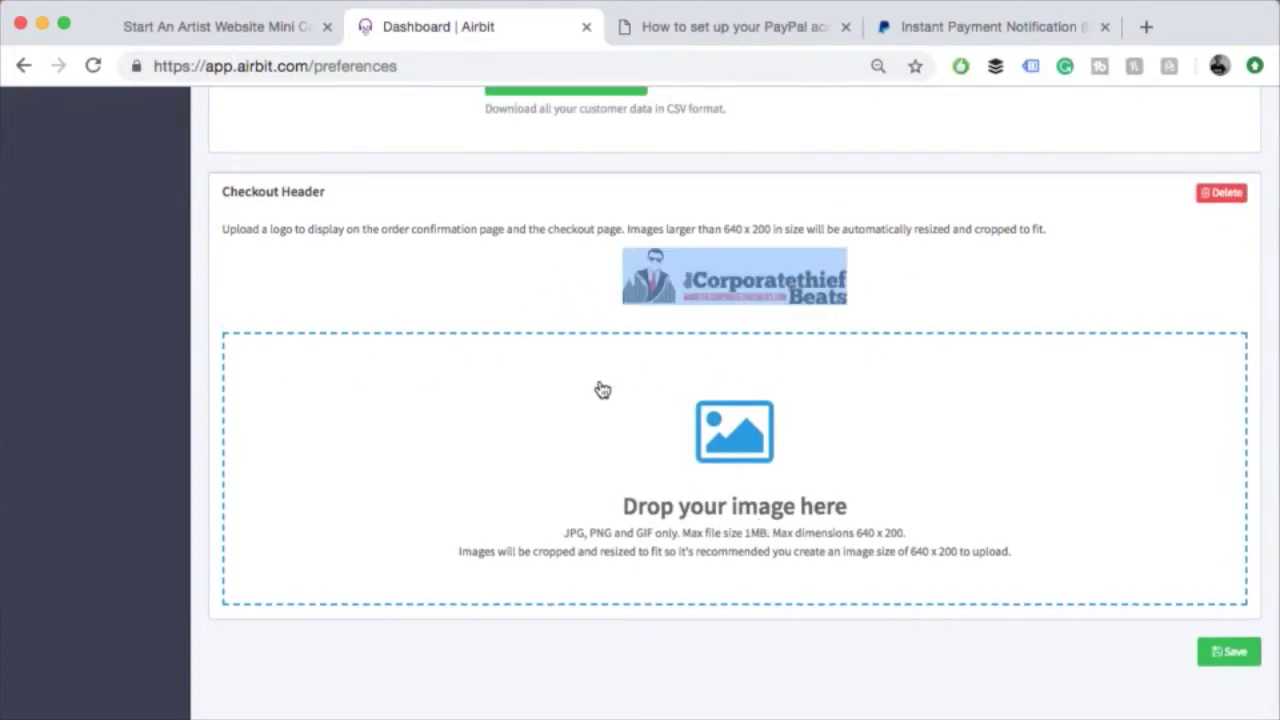
{"action": "scroll", "coordinate": [602, 389], "scroll_direction": "up", "scroll_amount": 9}
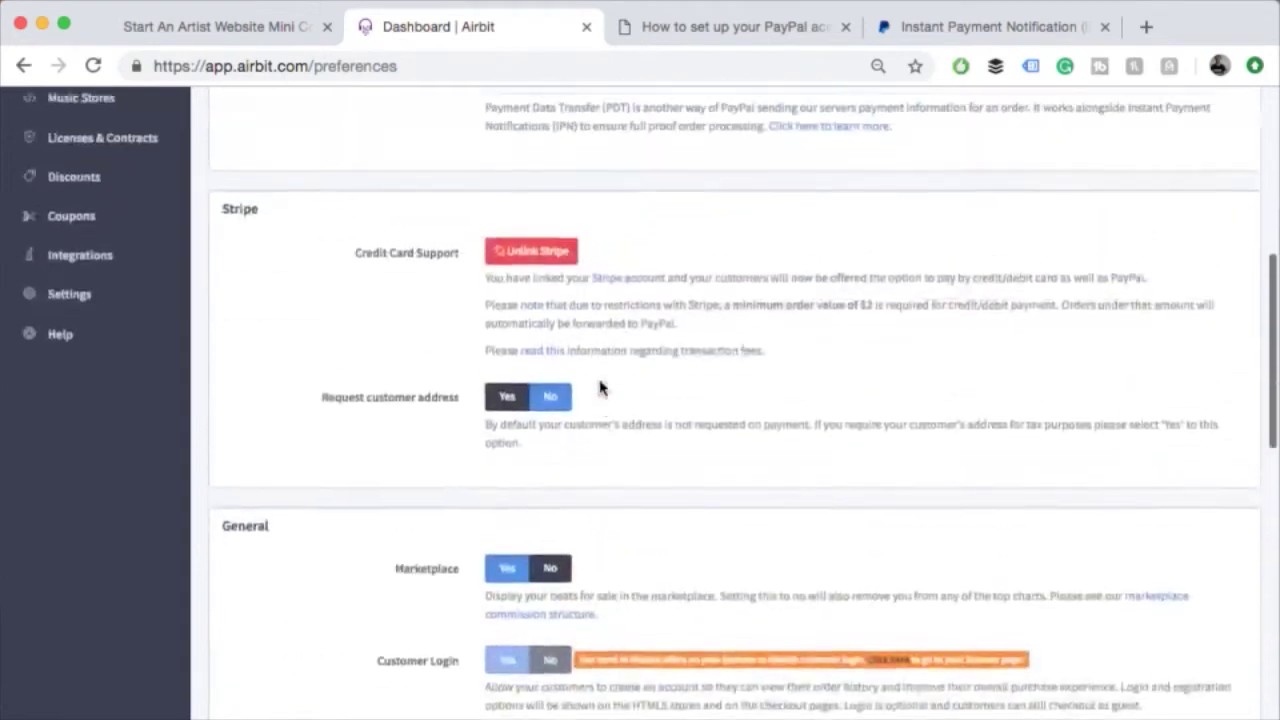
{"action": "scroll", "coordinate": [600, 388], "scroll_direction": "down", "scroll_amount": 5}
{"action": "scroll", "coordinate": [600, 388], "scroll_direction": "down", "scroll_amount": 4}
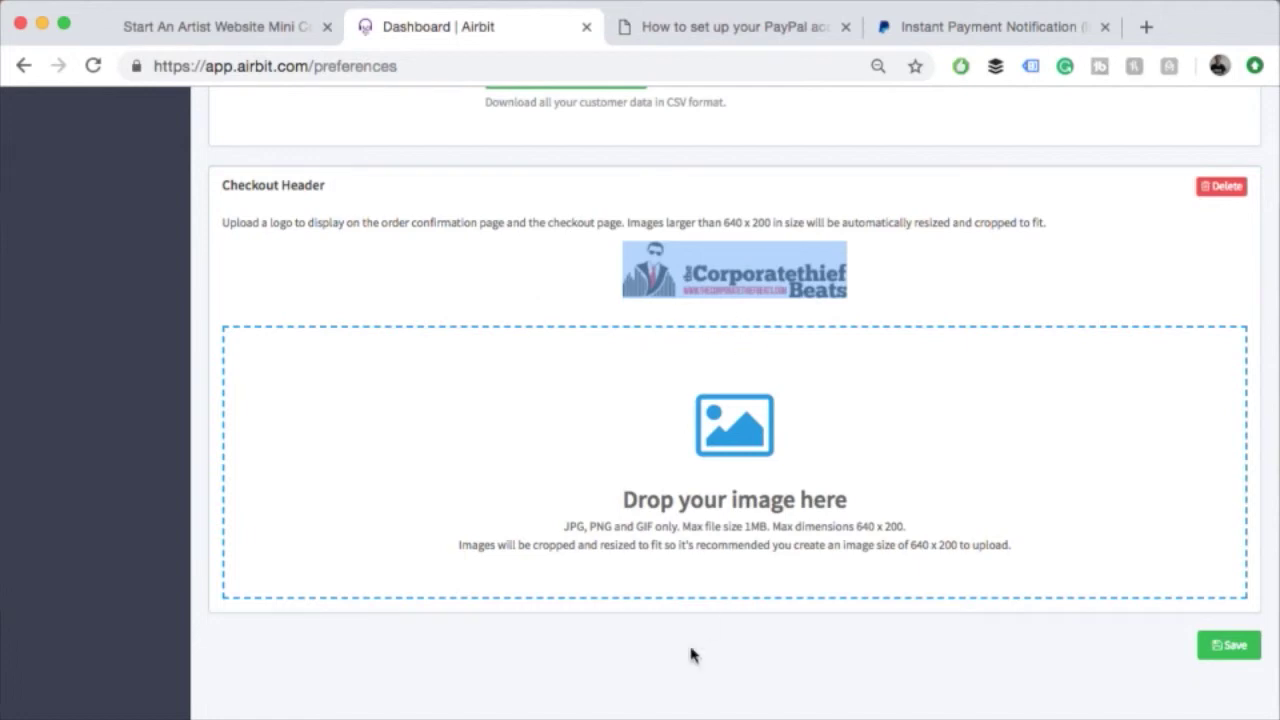
Open the image chooser for the Checkout Header logo and dismiss it without choosing a file
{"action": "left_click", "coordinate": [714, 501]}
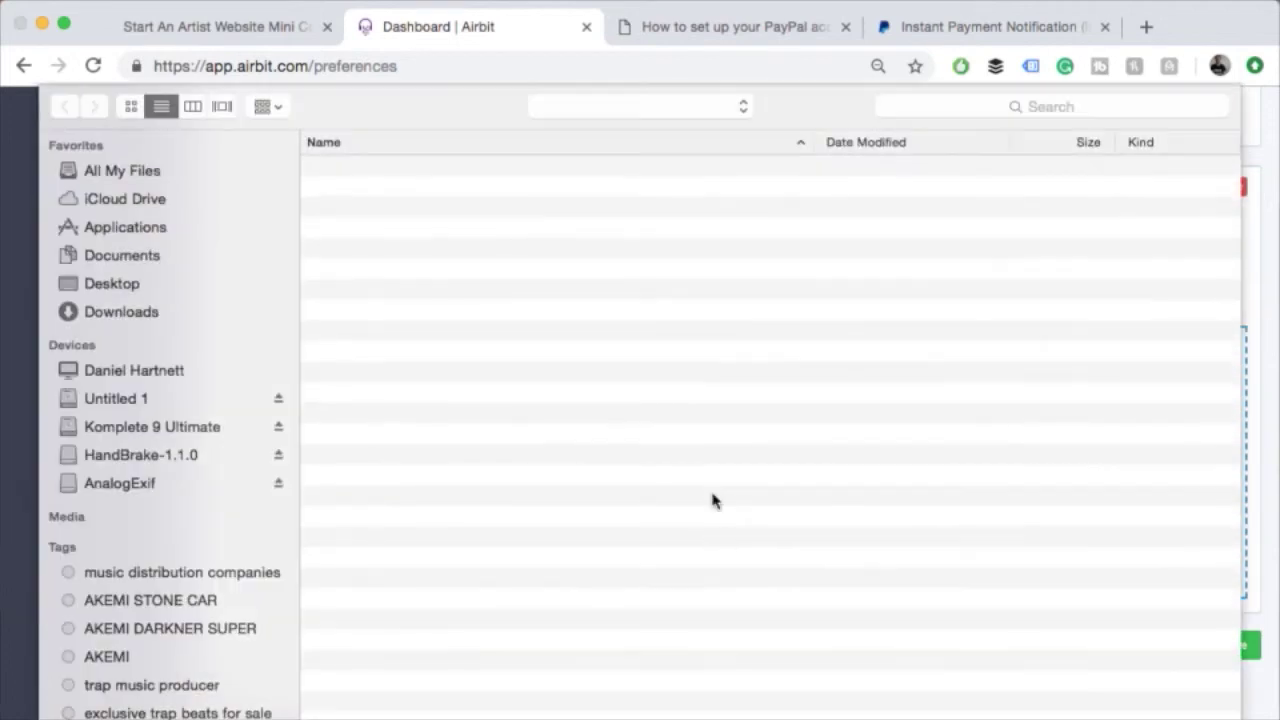
{"action": "key", "text": "Escape"}
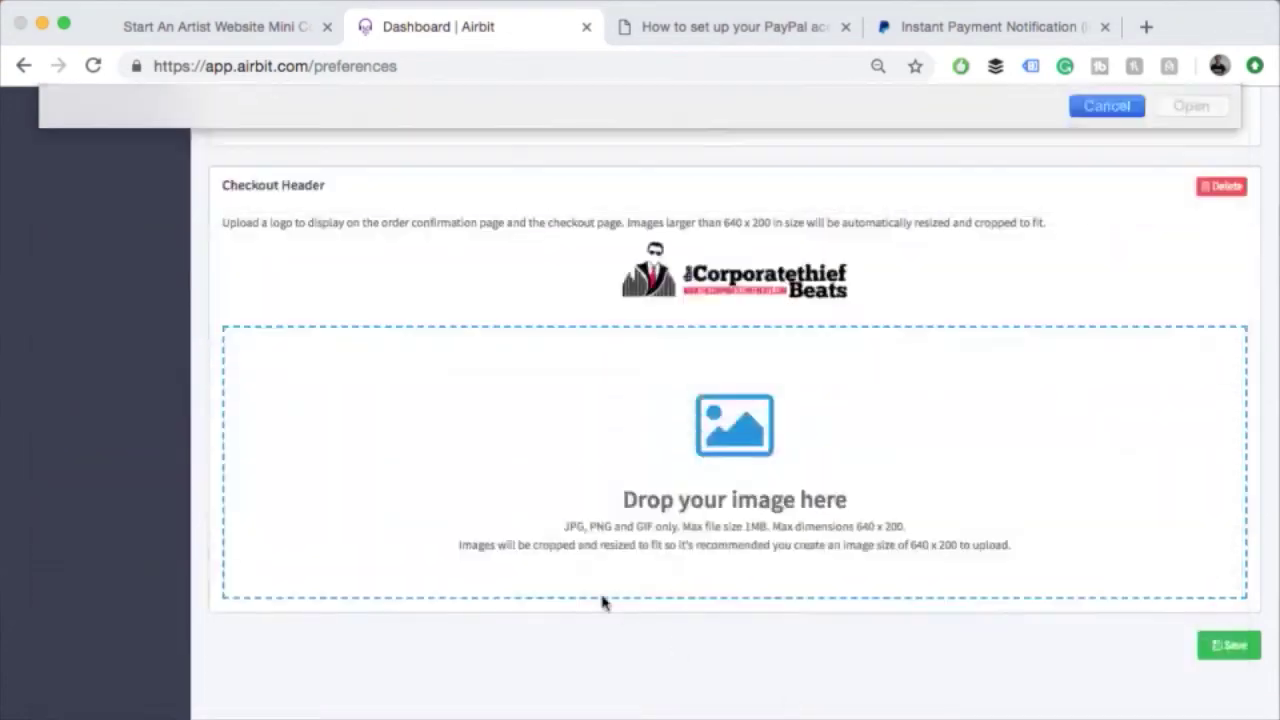
{"action": "scroll", "coordinate": [743, 471], "scroll_direction": "up", "scroll_amount": 5}
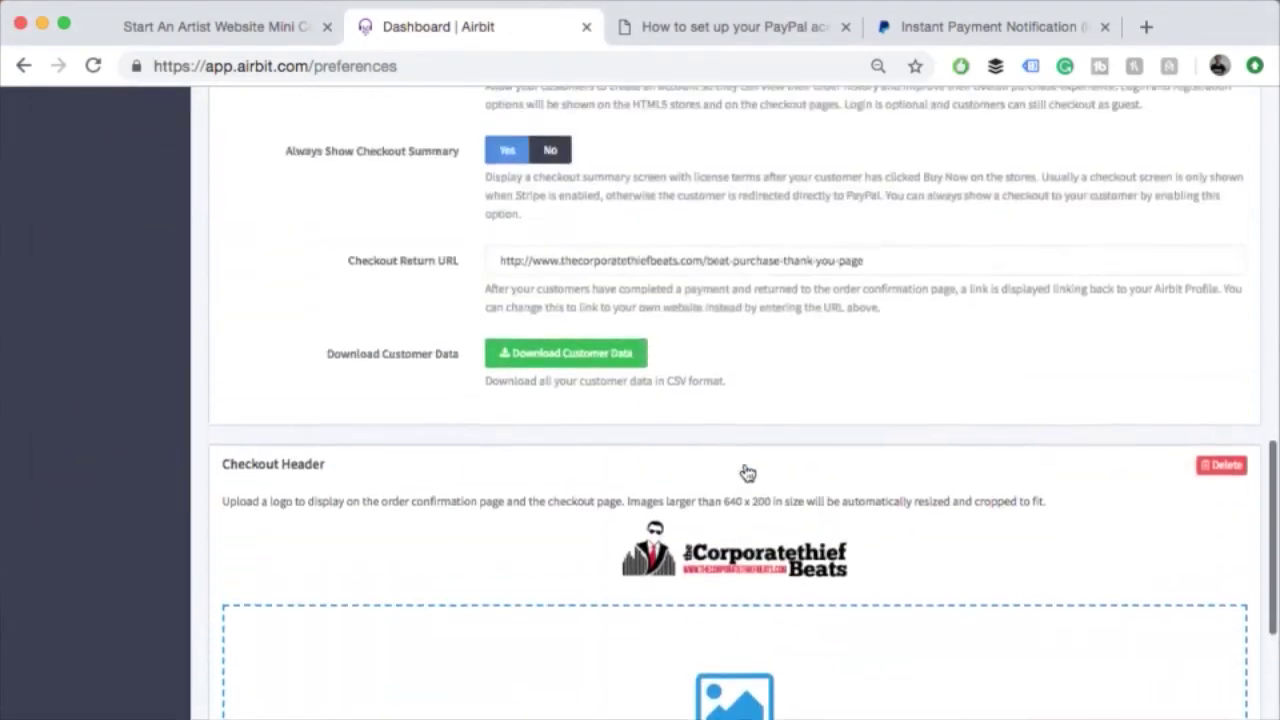
{"action": "scroll", "coordinate": [748, 473], "scroll_direction": "down", "scroll_amount": 5}
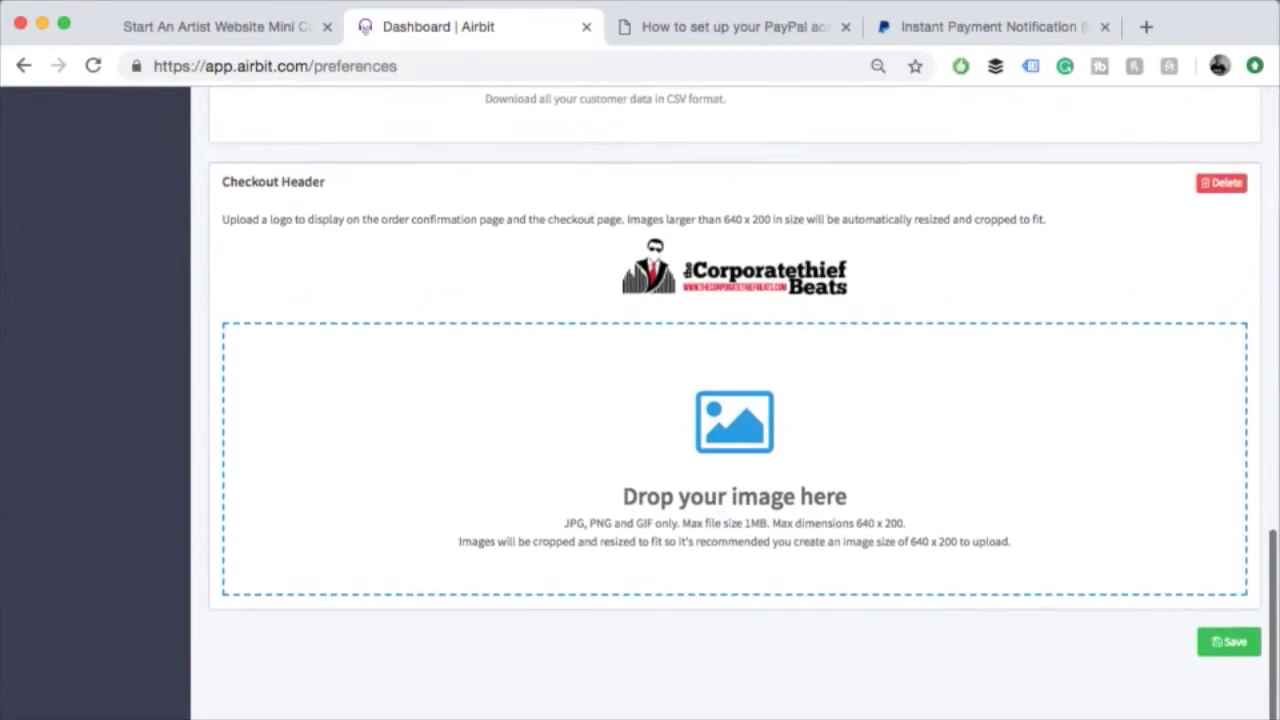